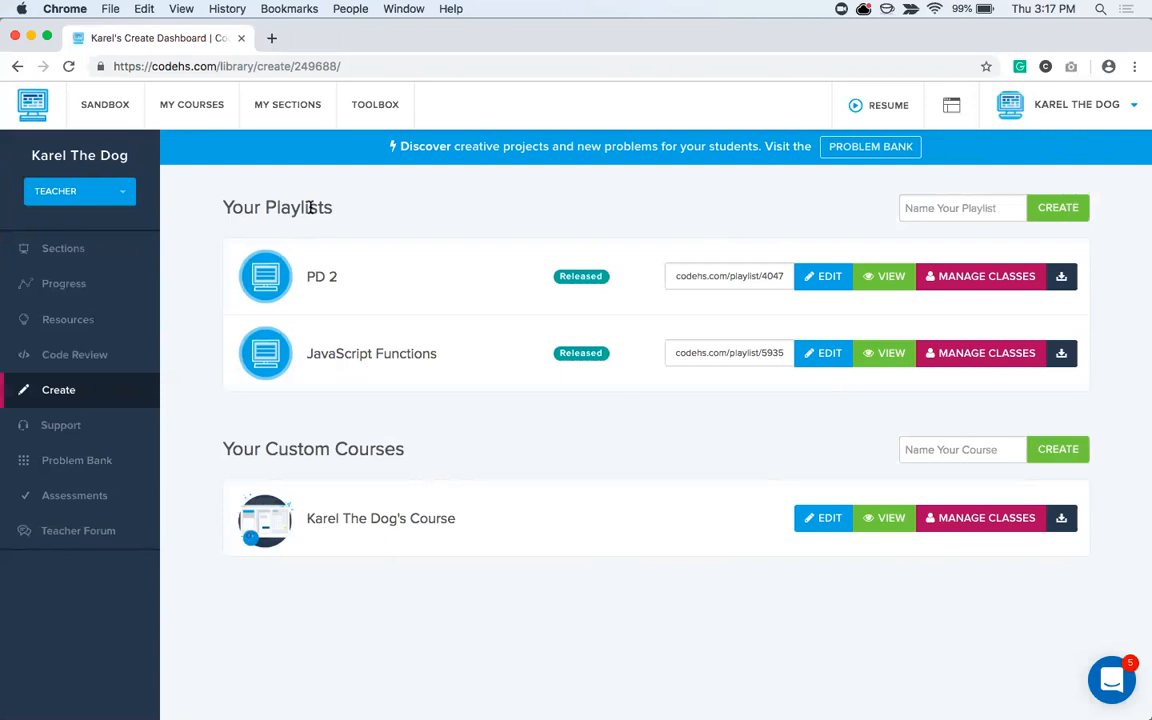
- Create a new playlist named "JavaScript Function Practice"
left_click(918, 214)
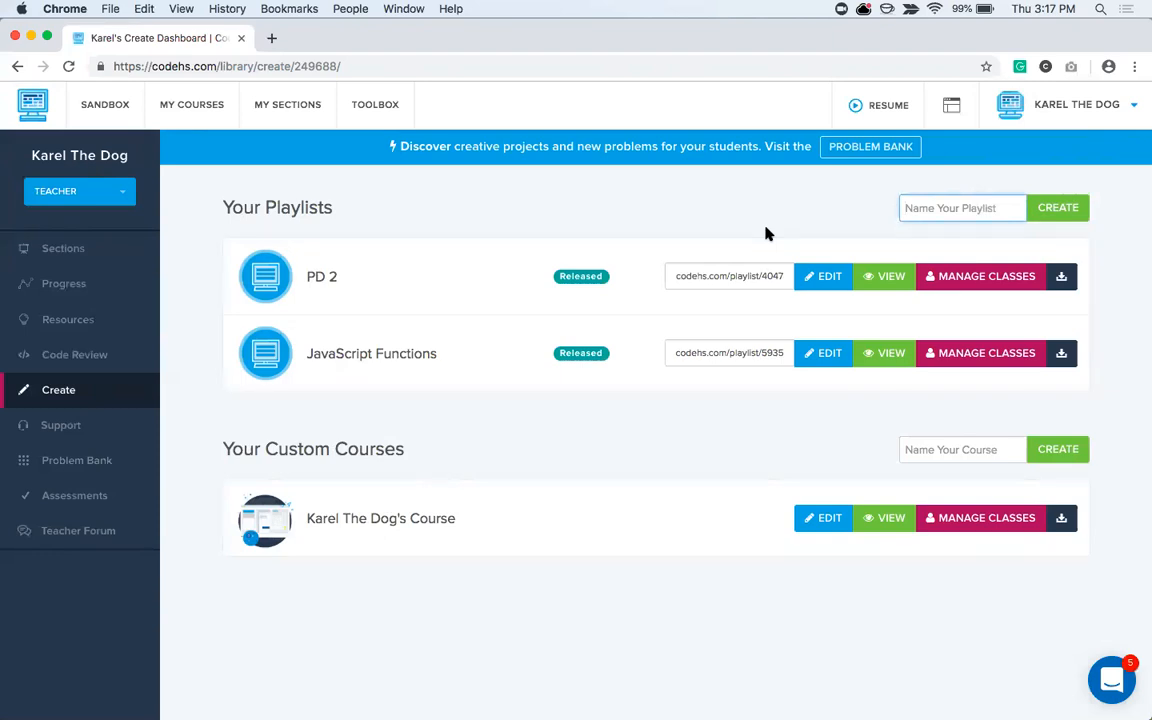
type("New JavaScript")
key("BackSpace")
key("BackSpace")
key("BackSpace")
key("BackSpace")
key("End")
type("Function Practice")
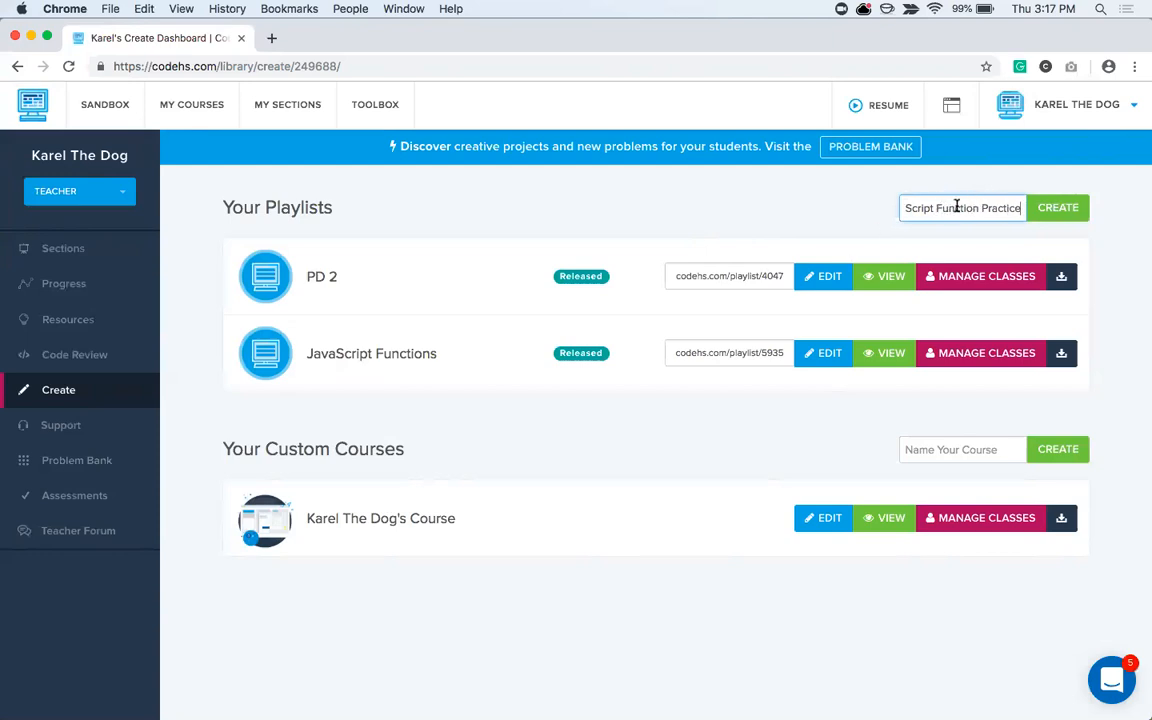
left_click_drag(905, 207, 980, 207)
left_click(991, 208)
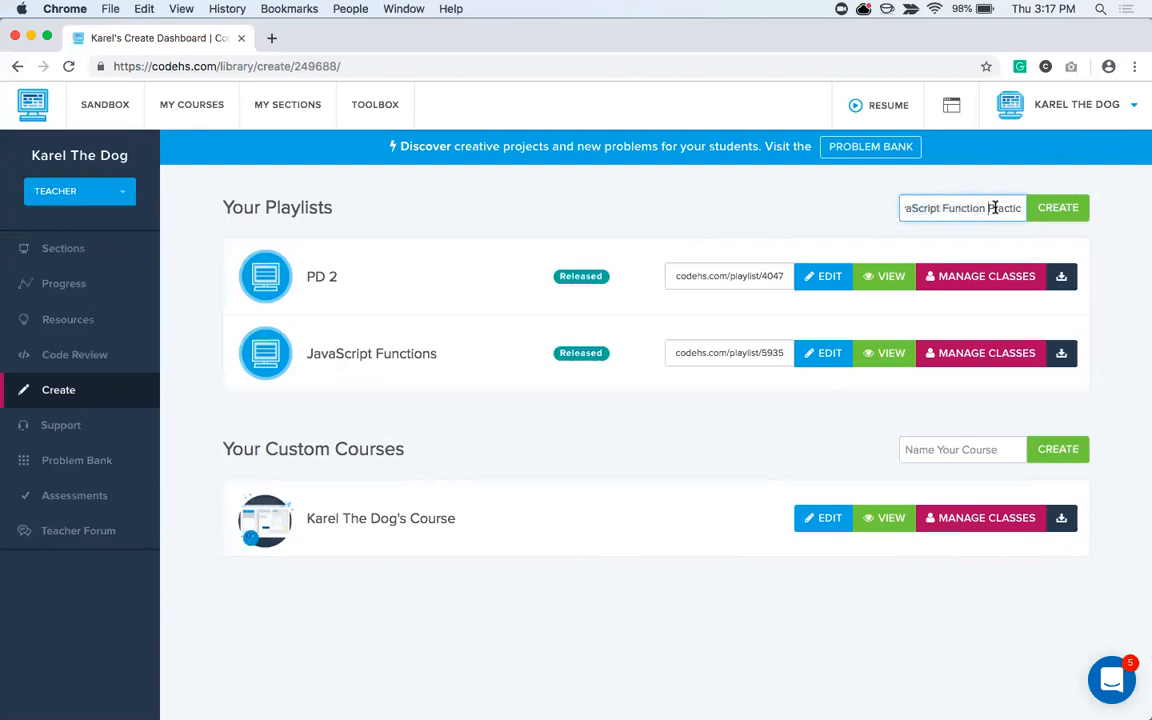
left_click(1053, 210)
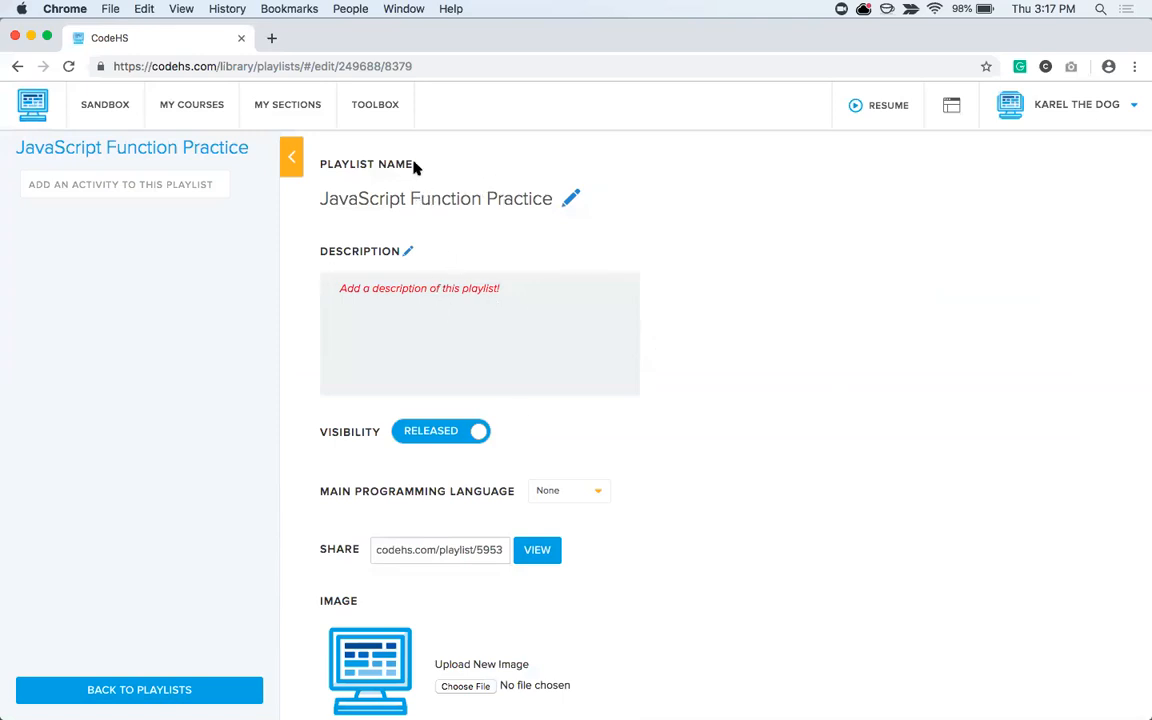
- Save "Extra practice for JavaScript functions" as the playlist's description
left_click(411, 257)
type("Extra practice for JavaScript functions")
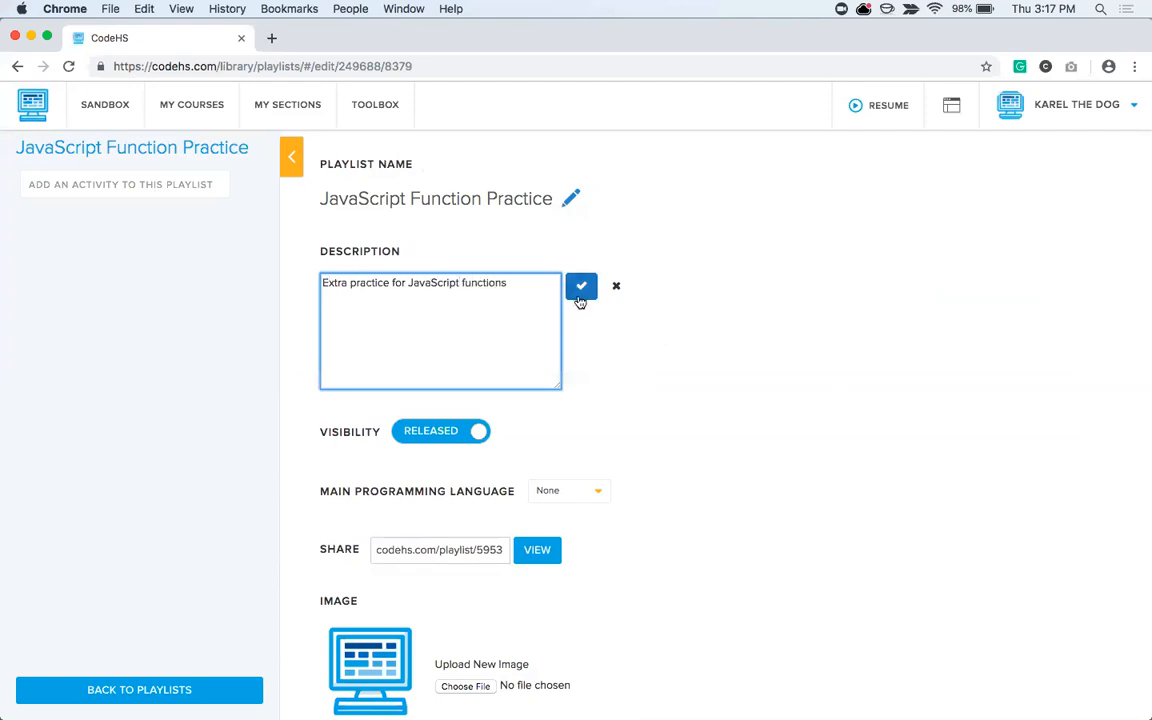
left_click(580, 290)
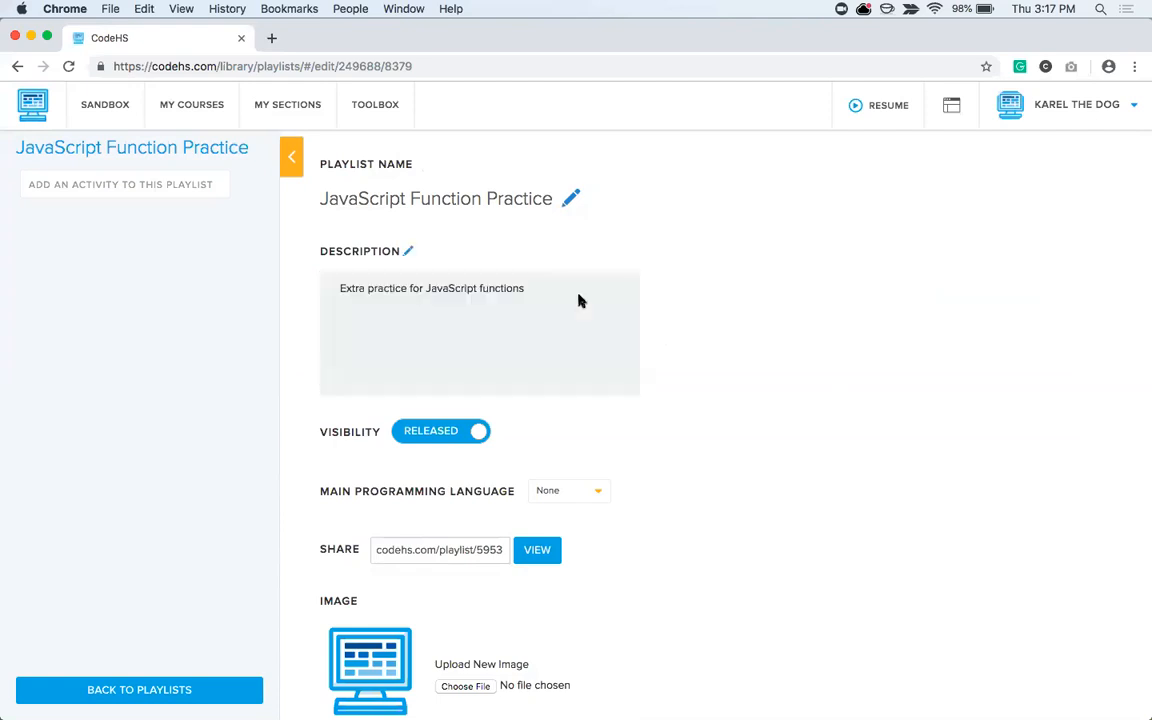
- Switch the playlist's visibility to hidden and back to released
left_click(441, 436)
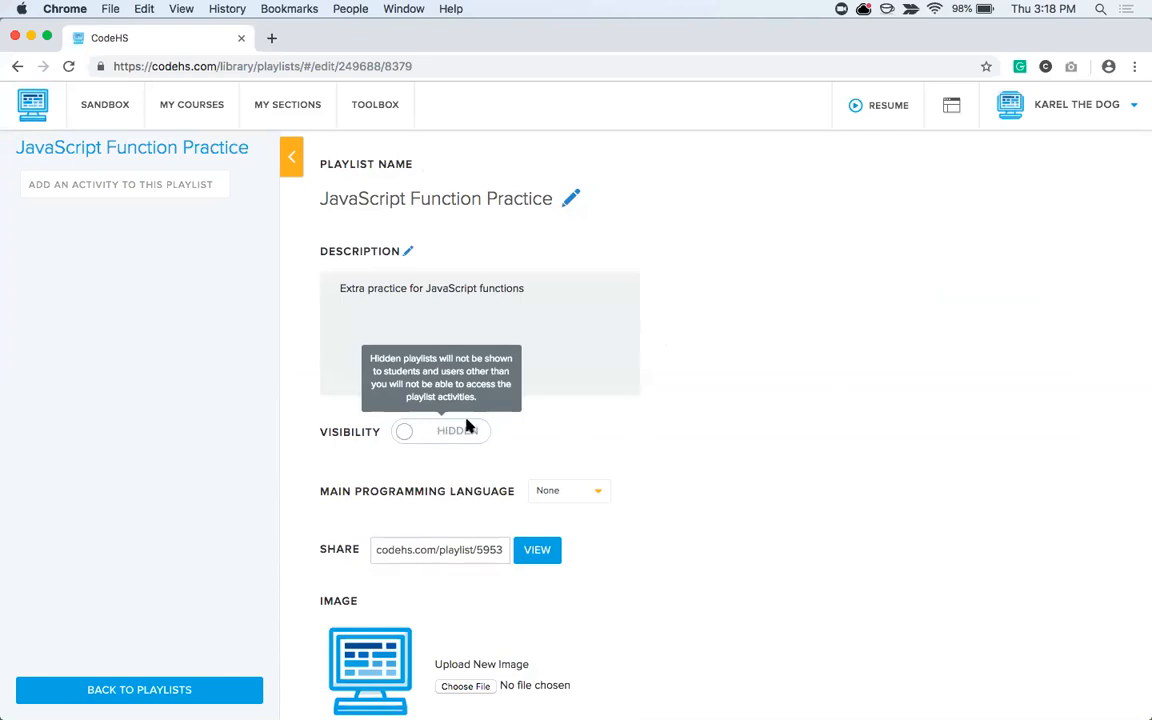
left_click(465, 432)
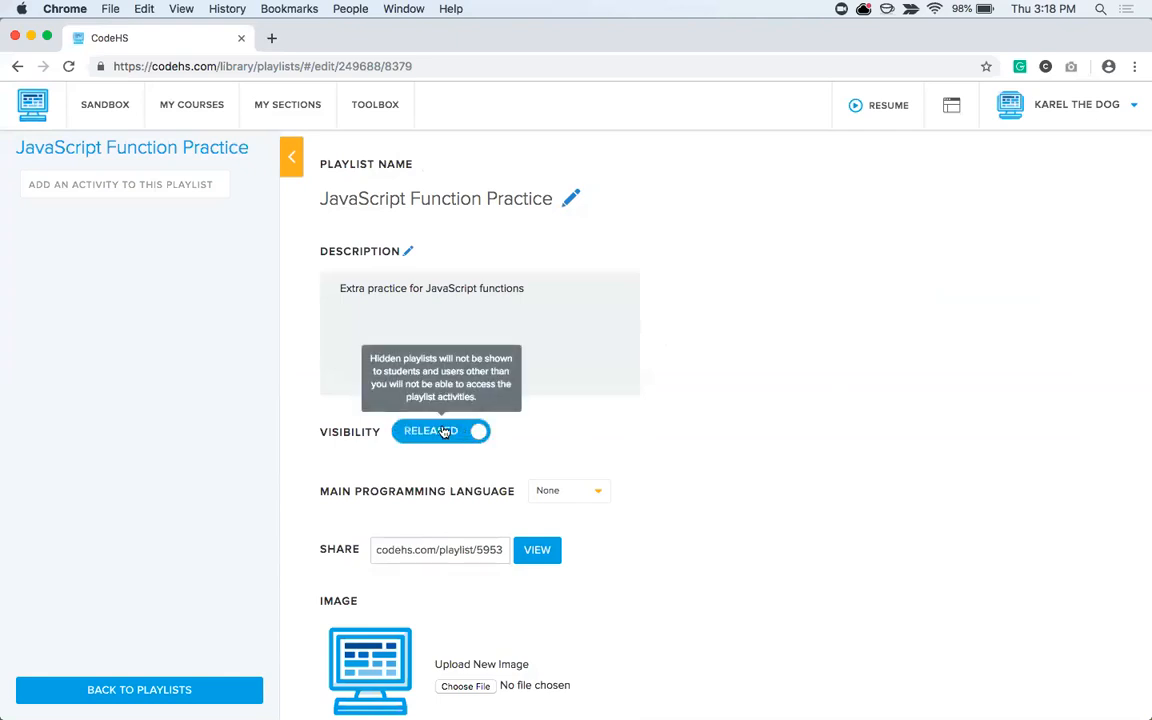
- Set the playlist's main programming language to JavaScript
scroll(792, 490, "down", 1)
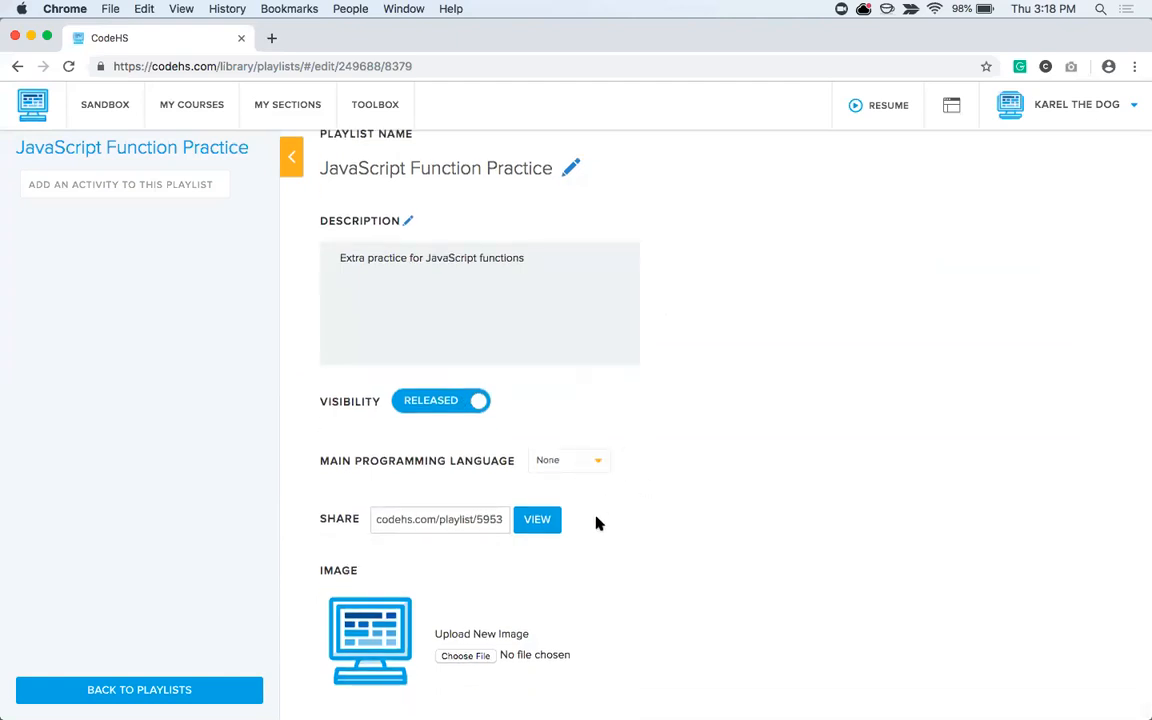
left_click(577, 463)
left_click(638, 446)
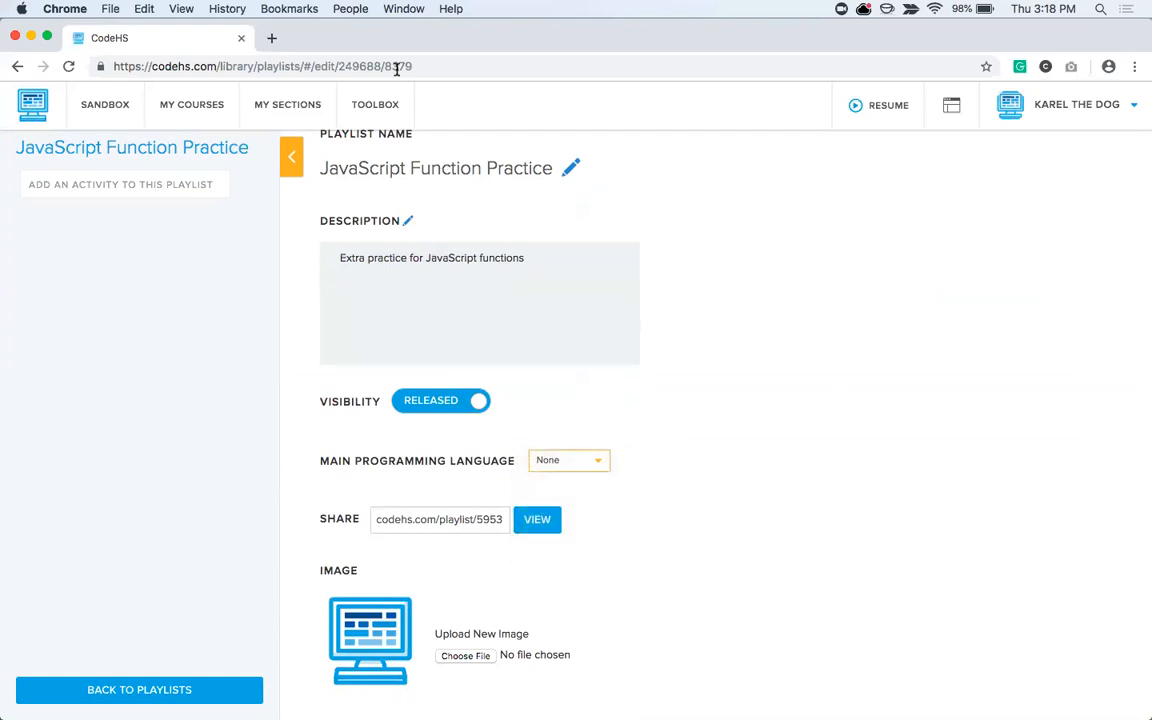
left_click(374, 107)
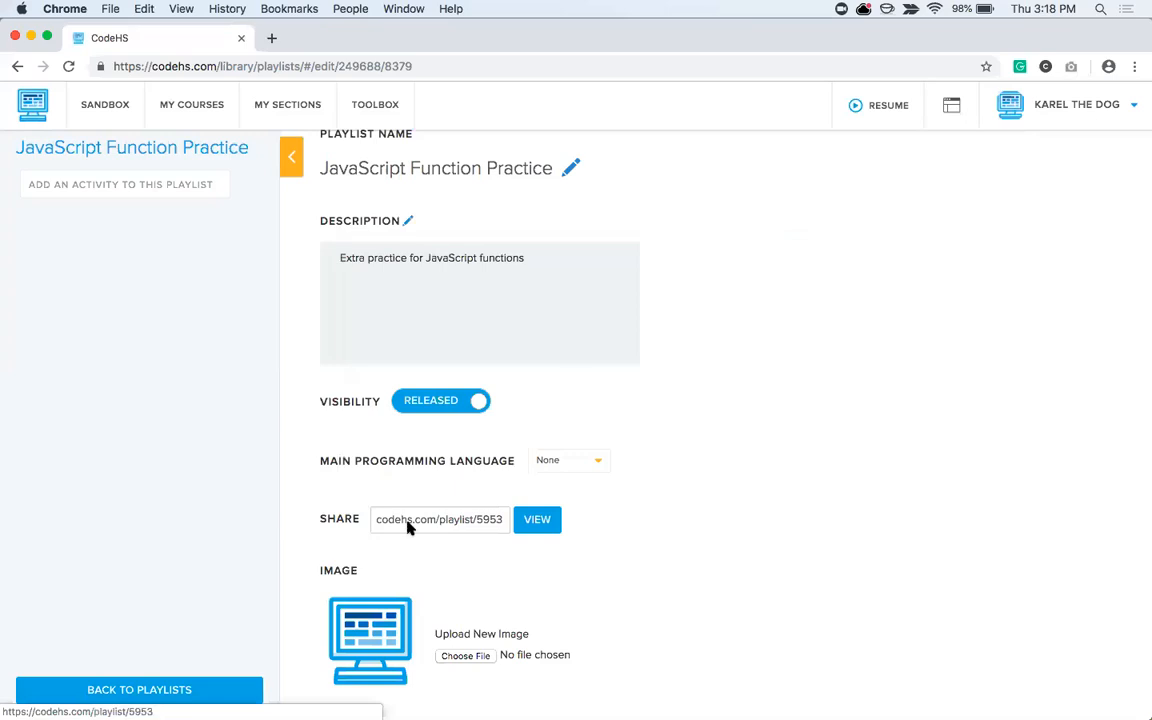
left_click(577, 461)
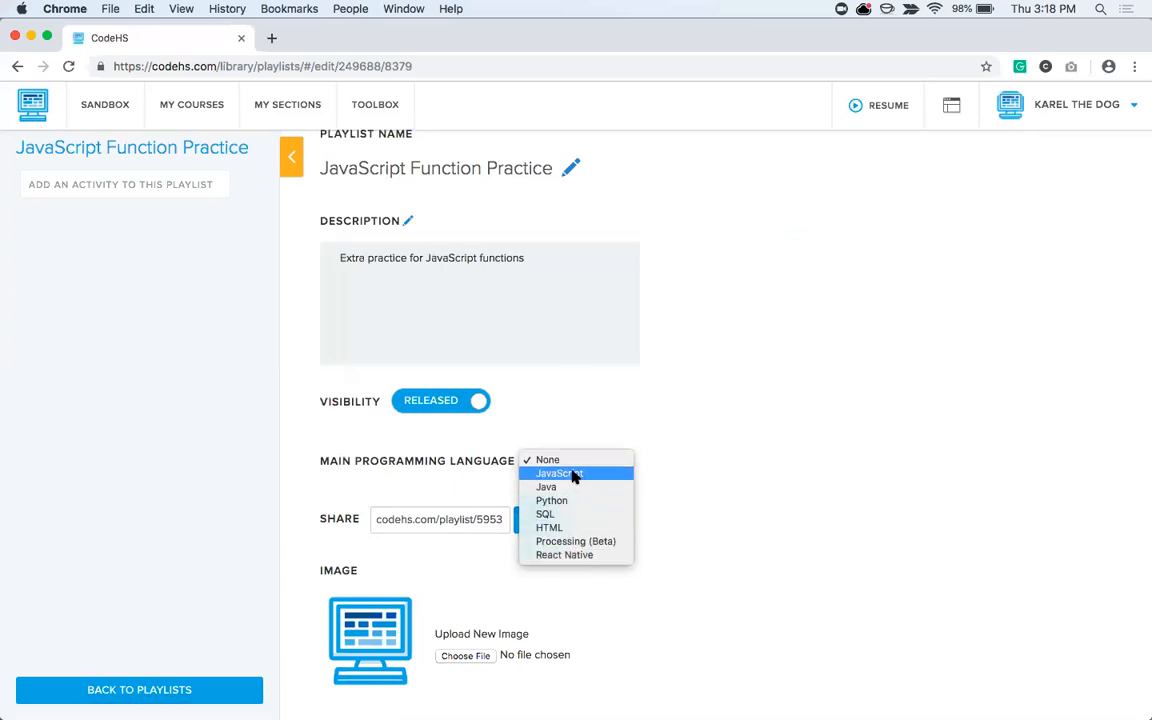
left_click(572, 475)
left_click(721, 338)
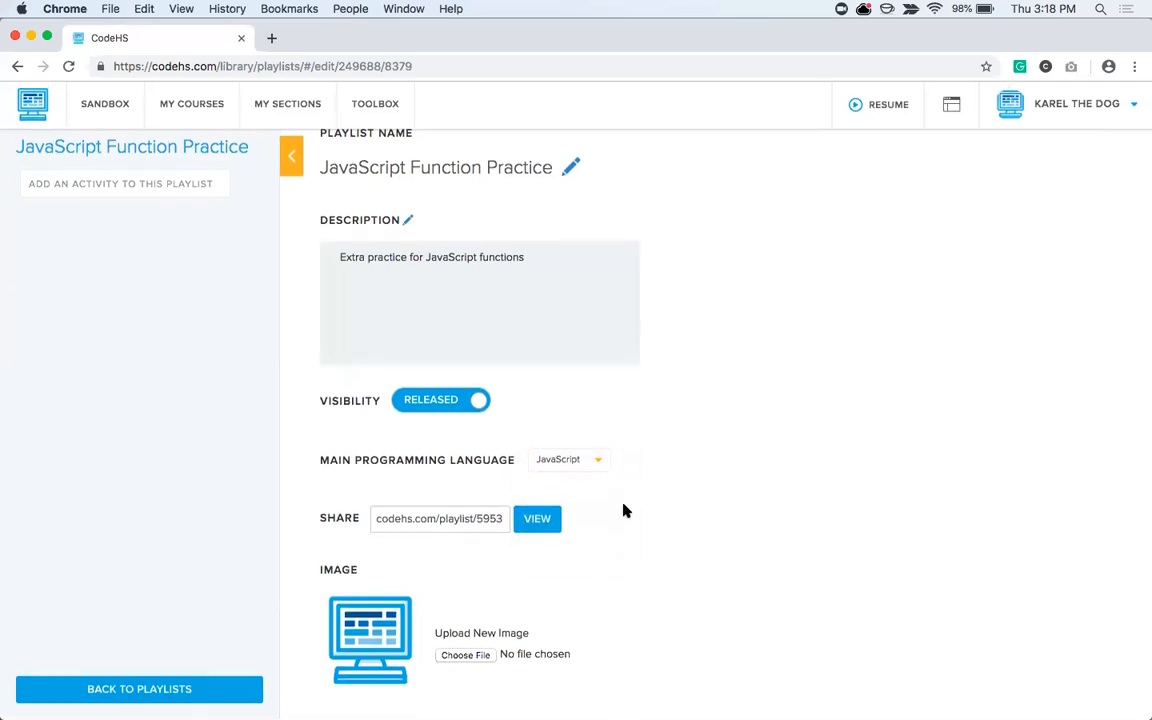
scroll(623, 511, "up", 1)
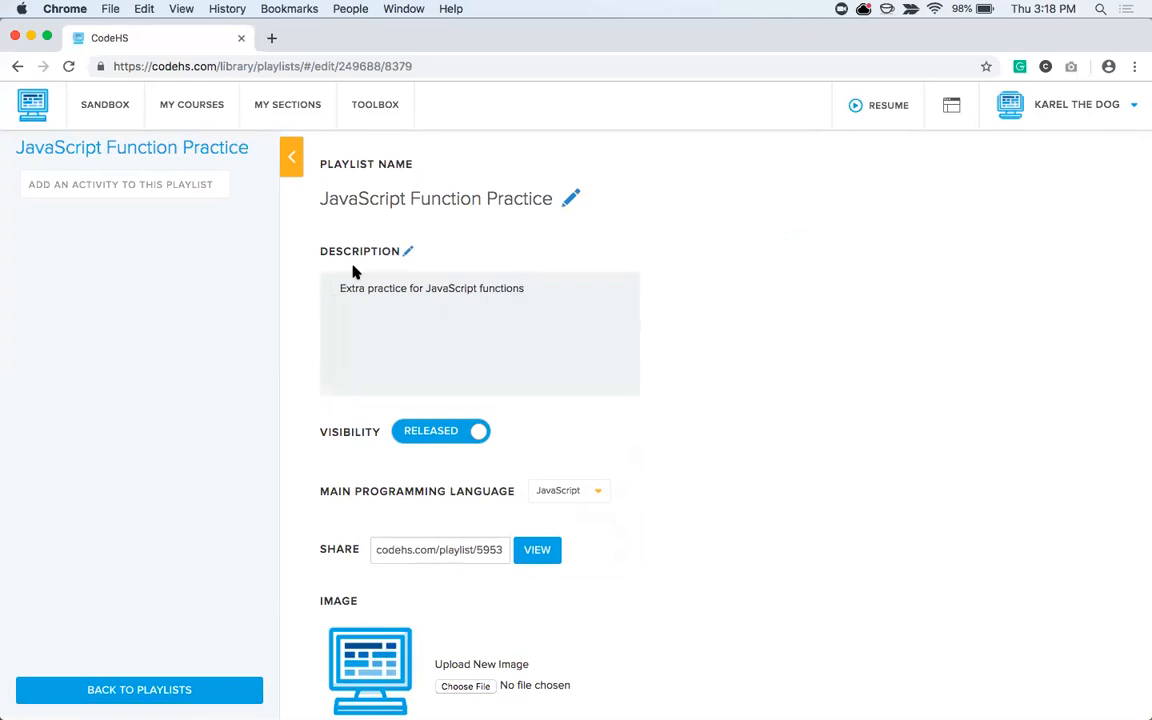
left_click(570, 490)
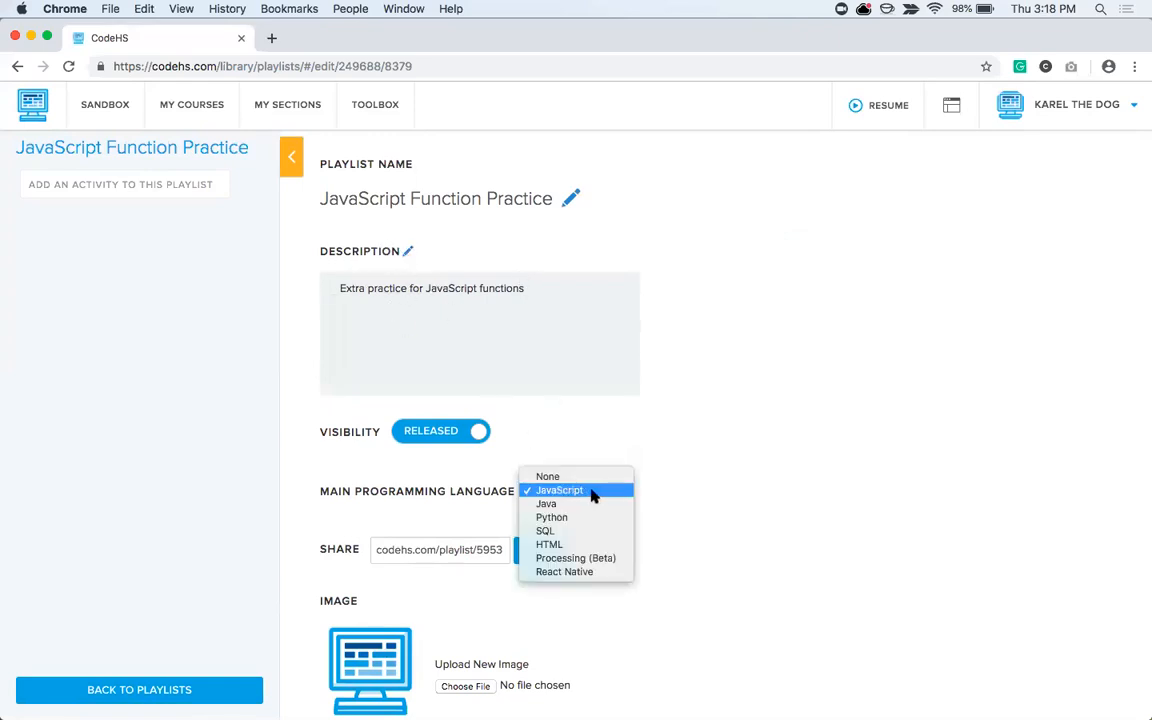
left_click(593, 494)
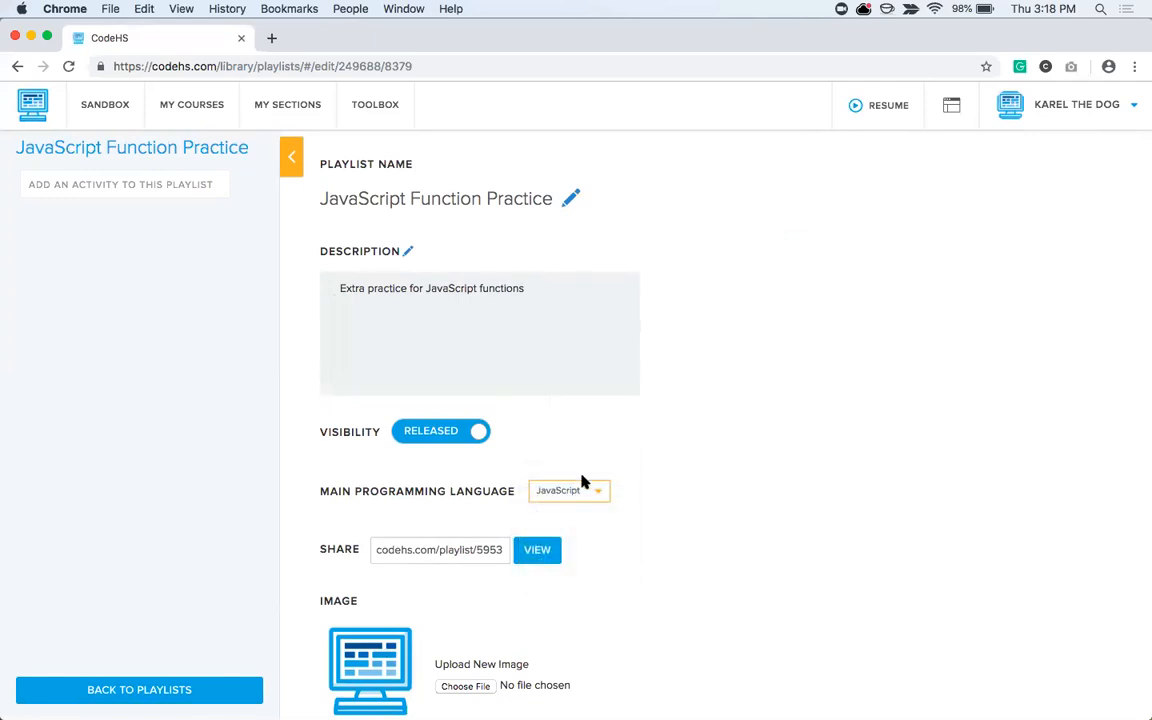
left_click(748, 570)
- Add an activity named "Return the Min" to the playlist and create it as a JavaScript unit test
left_click(157, 184)
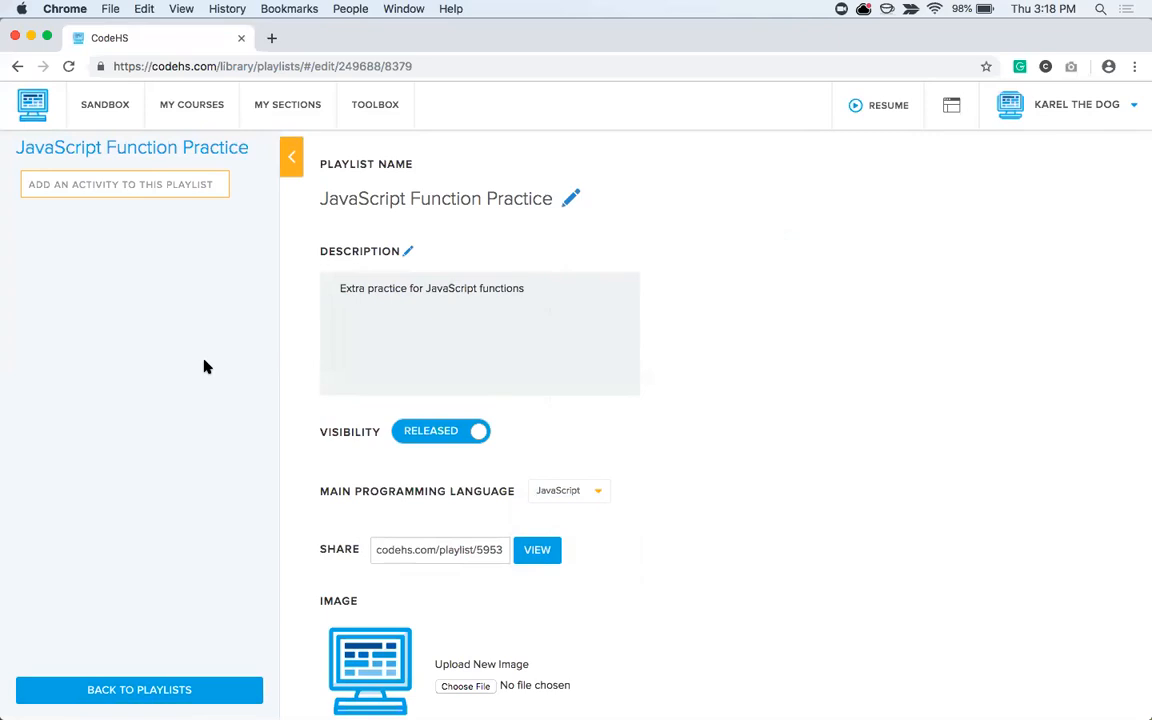
type("Return the Min")
key("Return")
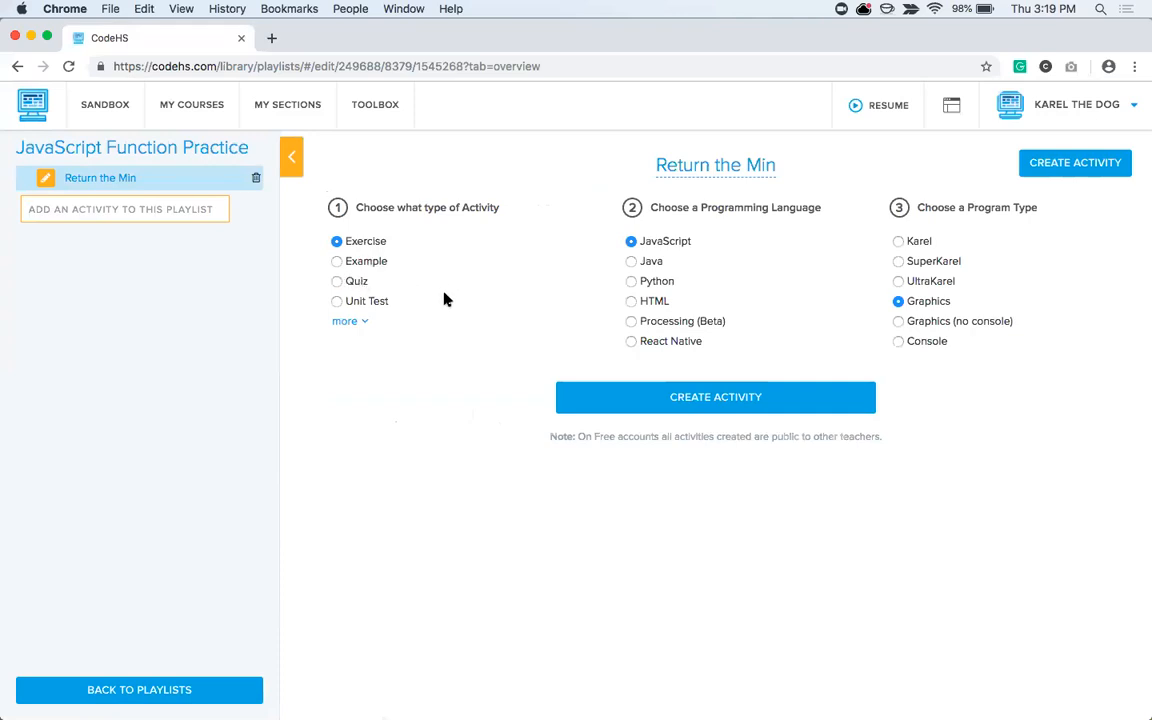
left_click(360, 301)
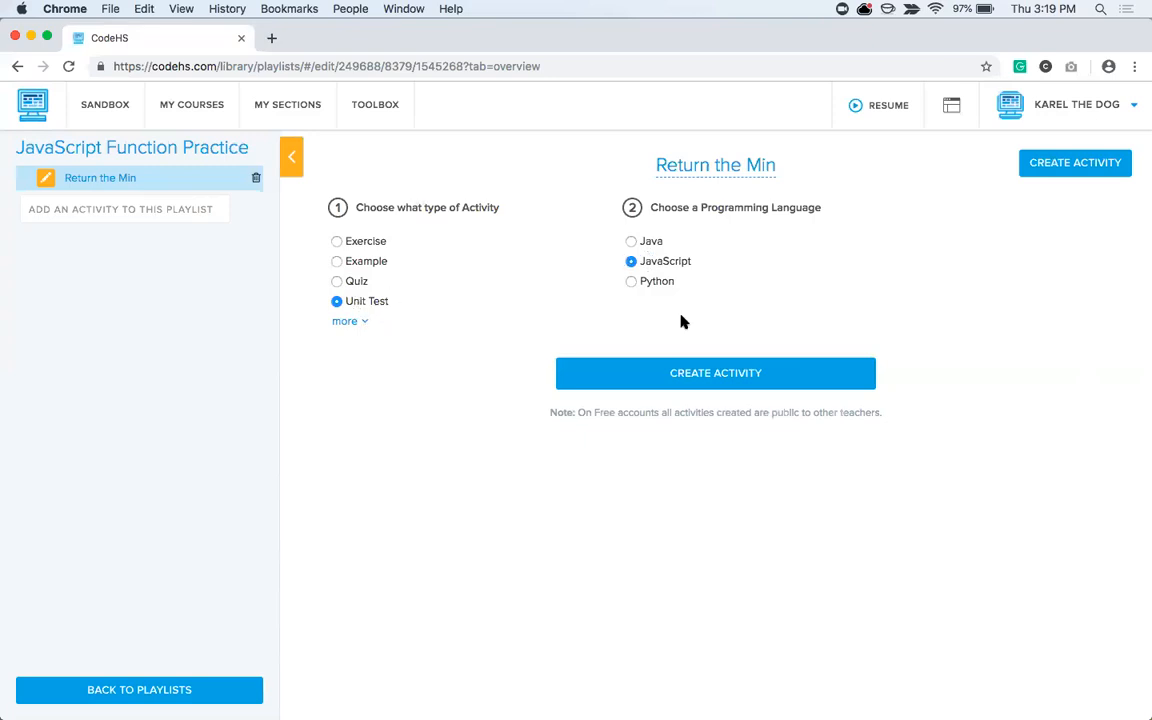
left_click(703, 374)
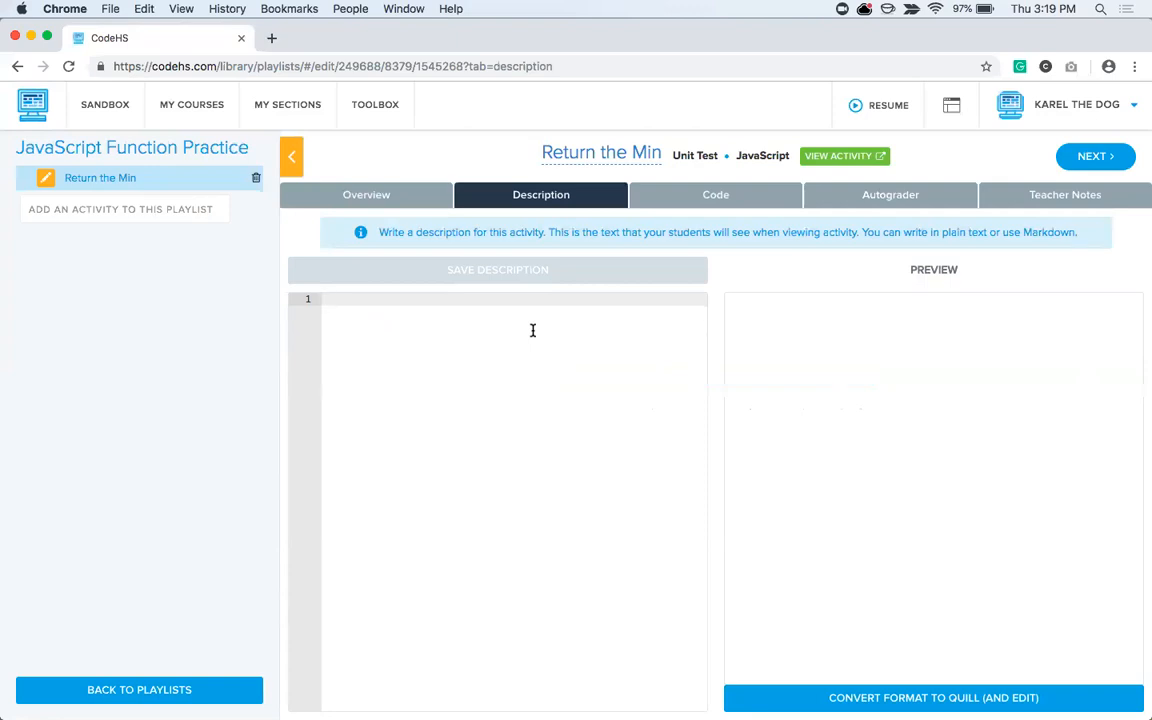
- Start the activity's description with "Write a JavaScript function that returns the minimum of"
type("W")
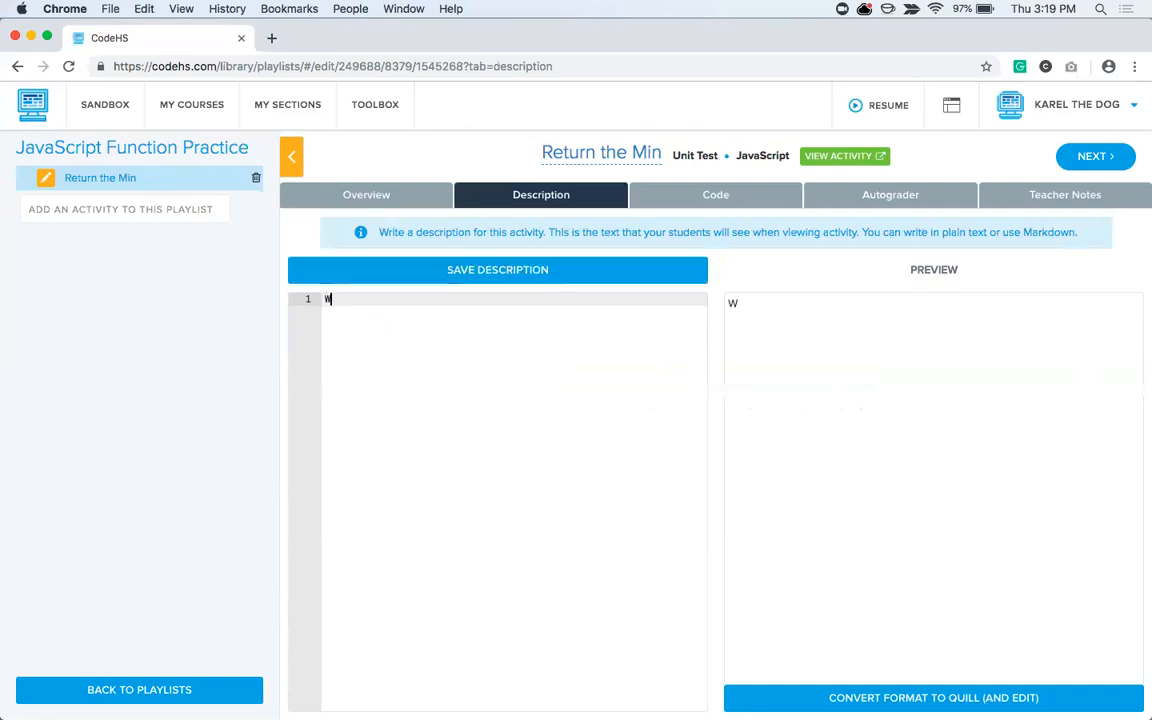
type("rite a JavaS")
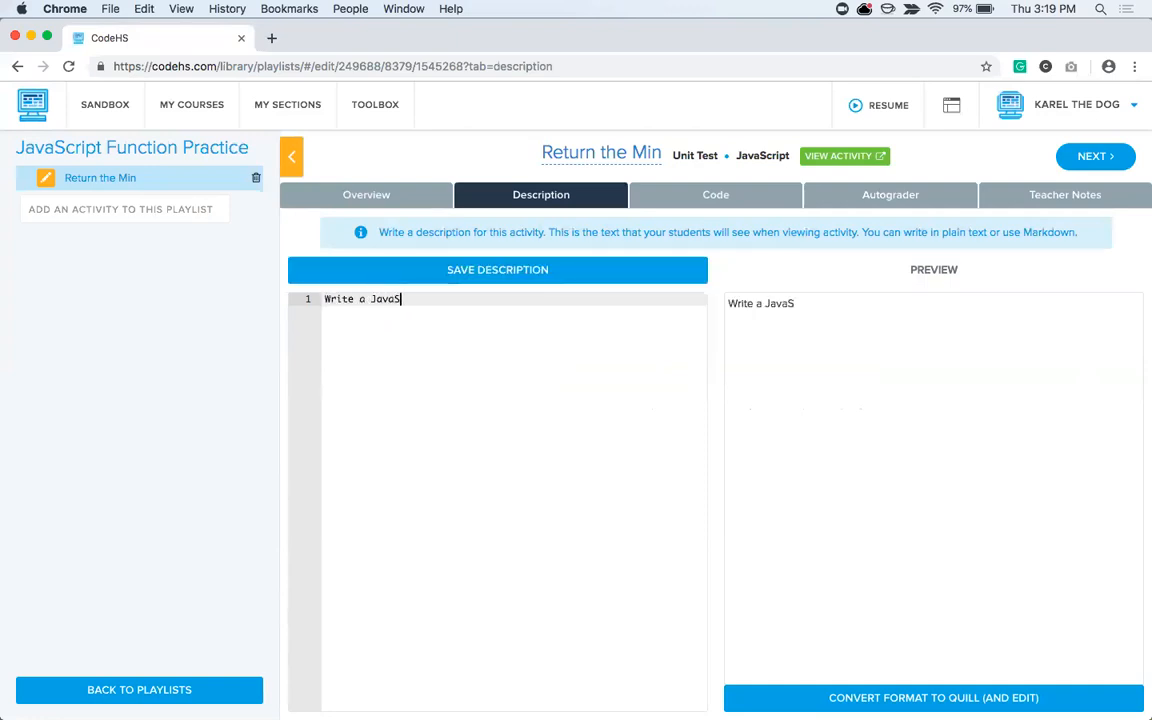
type("cript function that ret")
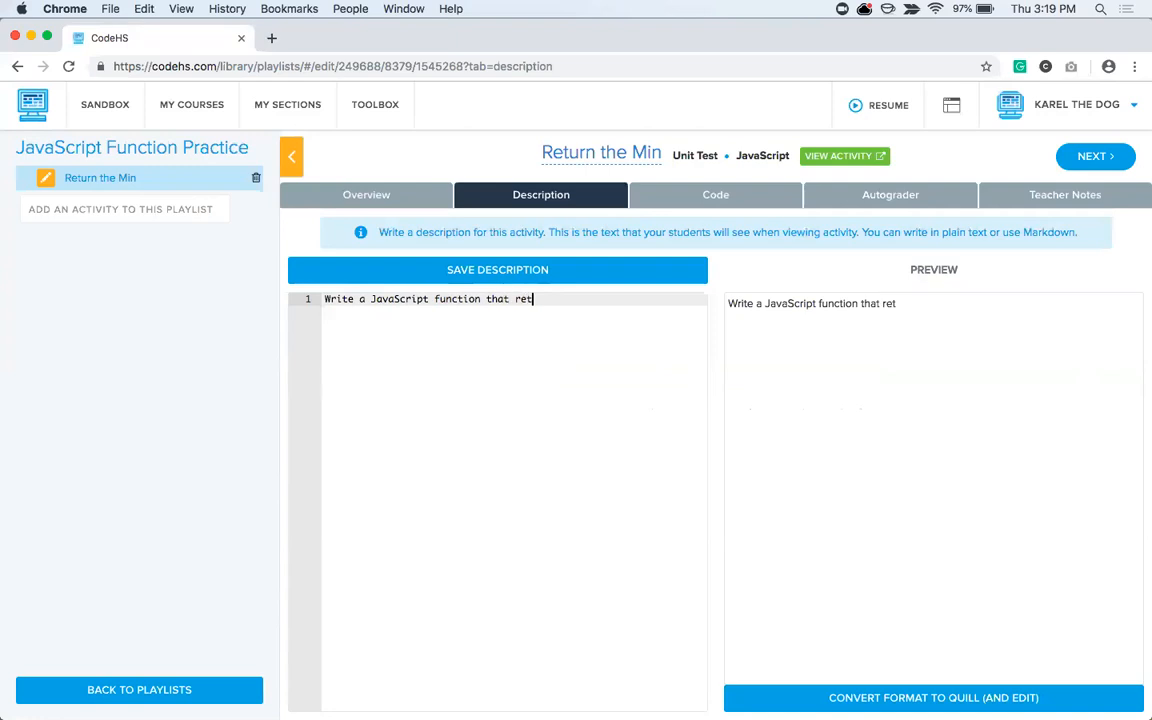
type("urns the minimum of")
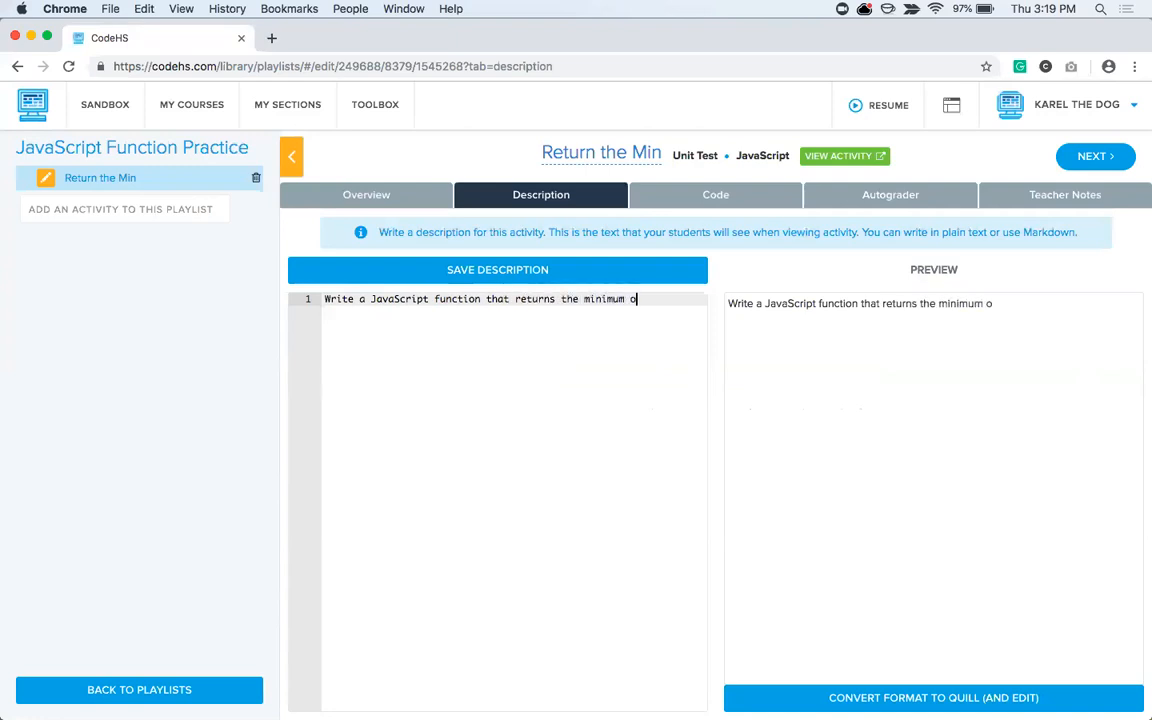
- Insert "takes in two ints as parameters and" before "returns" in the activity's description
key("Left")
key("Left")
key("Left")
key("Left")
key("Left")
key("Left")
key("Left")
key("Left")
key("Left")
key("Left")
key("Left")
key("Left")
key("Left")
key("Left")
key("Left")
key("Left")
key("Left")
key("Left")
key("Left")
key("Left")
type("takes in two param")
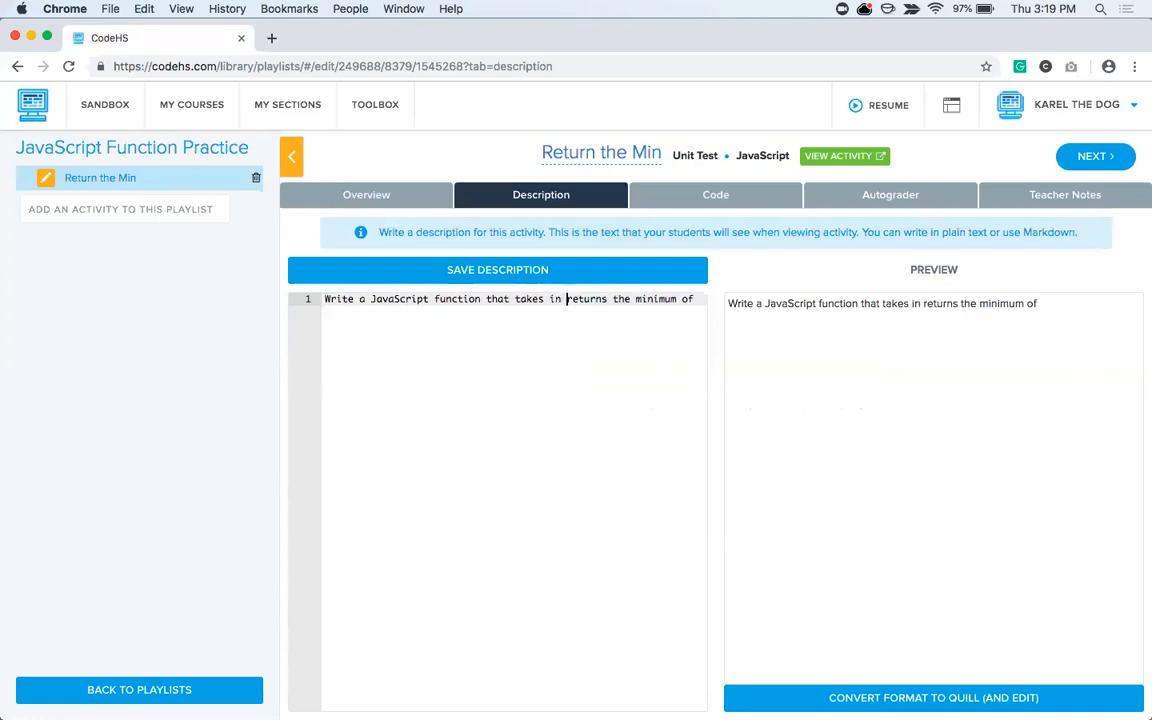
type("eters")
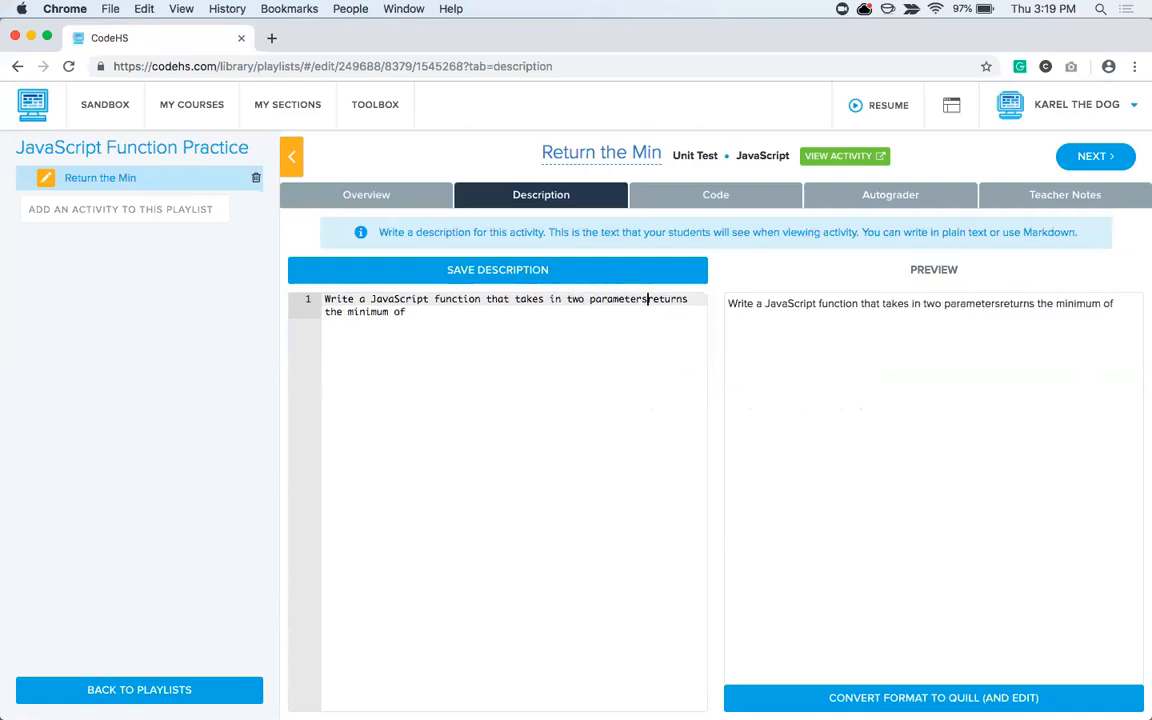
type("ints as")
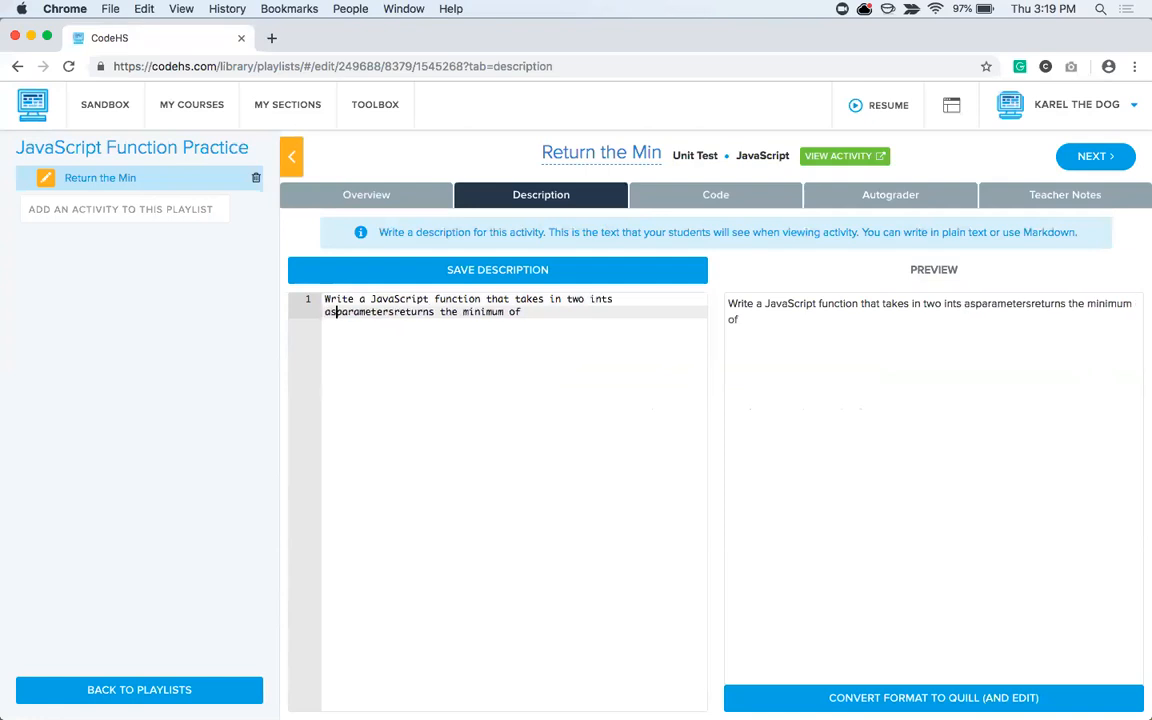
key("alt+Right")
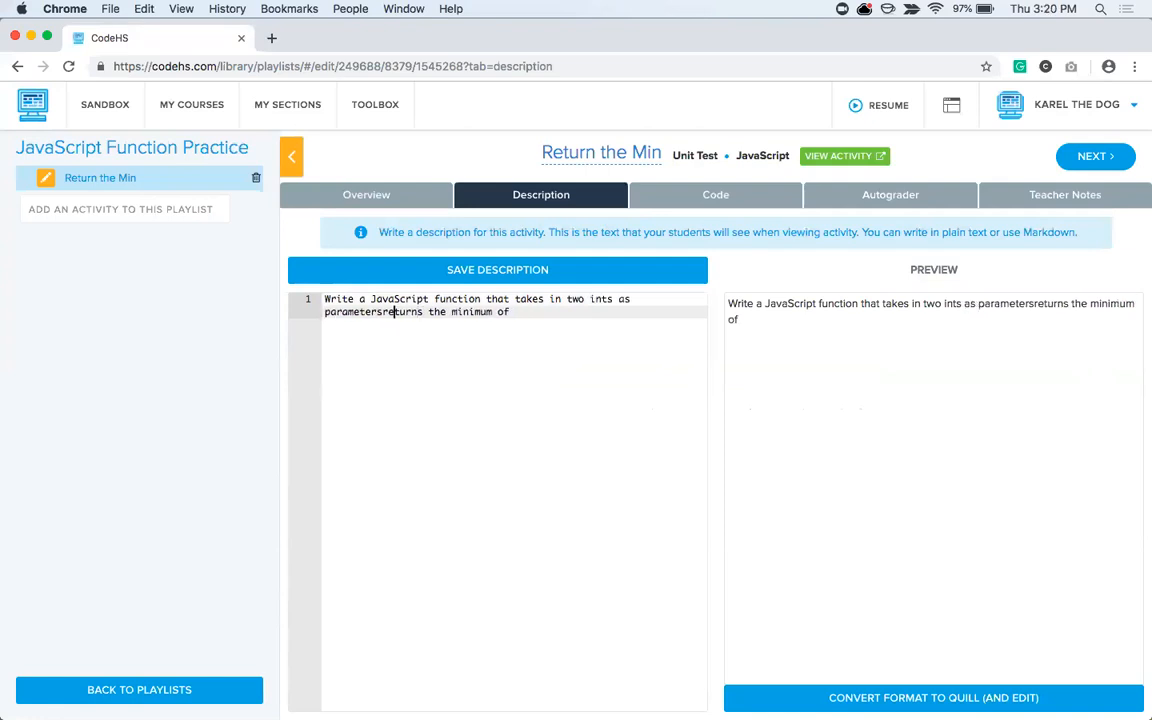
type("and")
- Complete the description's sentence with "the two." and save the description
key("super+Right")
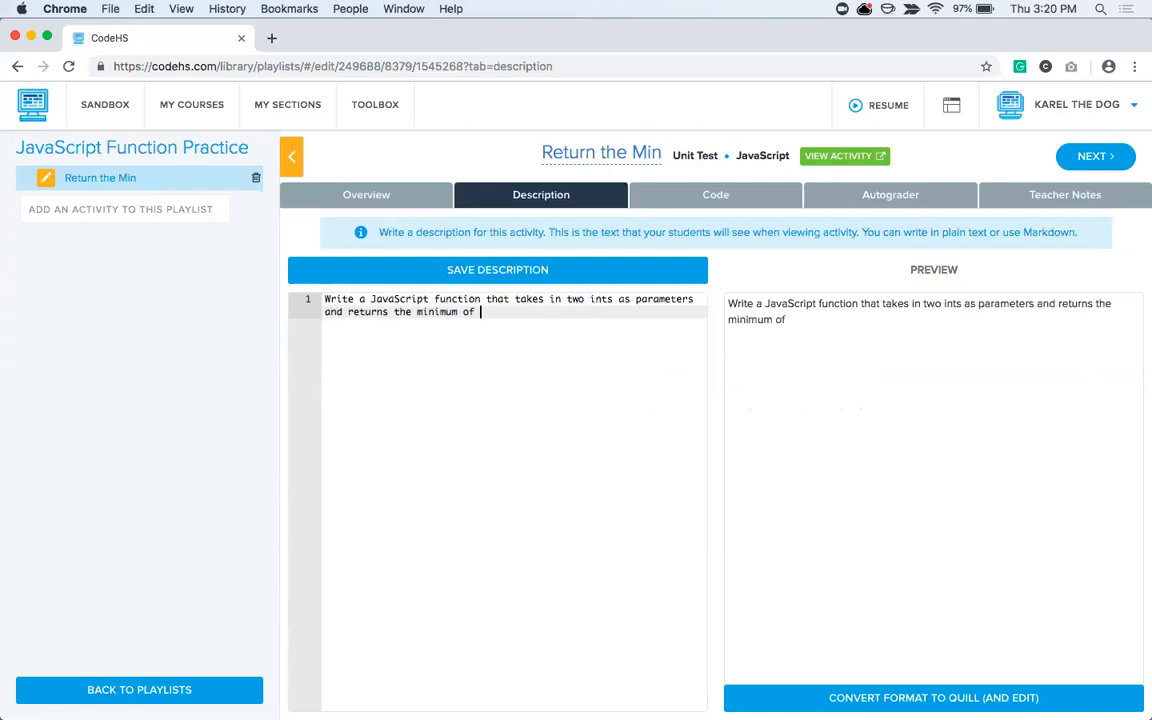
type("the two.")
left_click(548, 276)
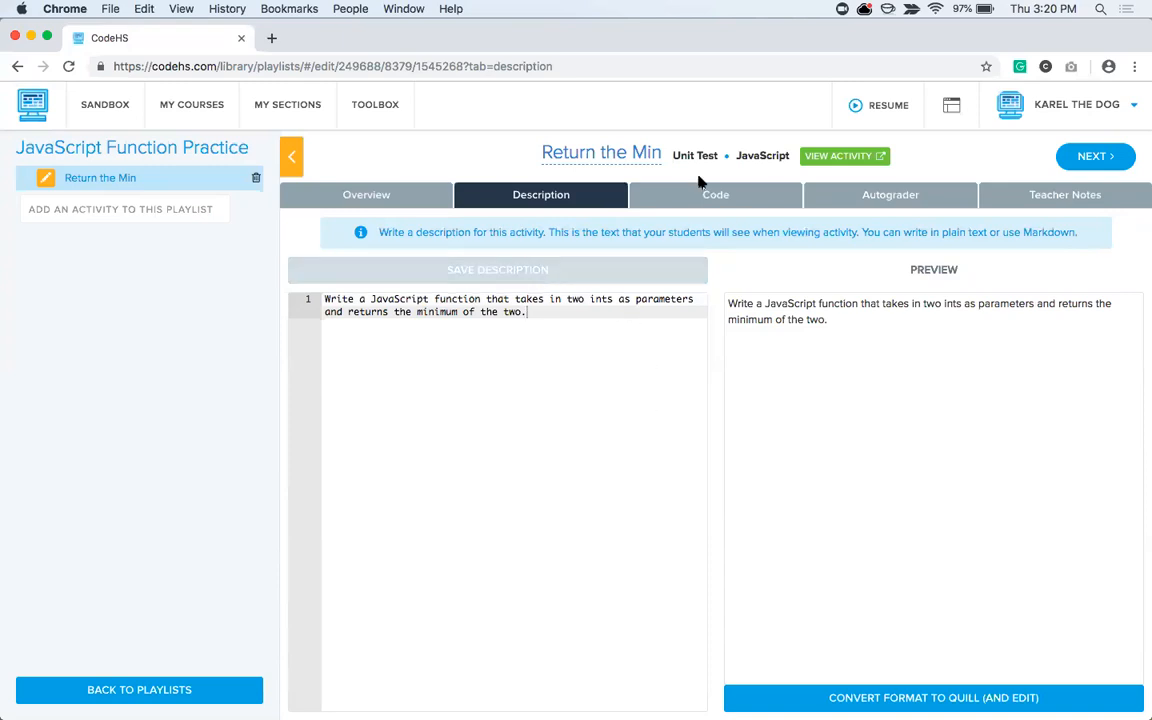
- Enter and save the starter code comment '// Write a function called "min" that takes two ints as parameters and returns the min'
left_click(737, 197)
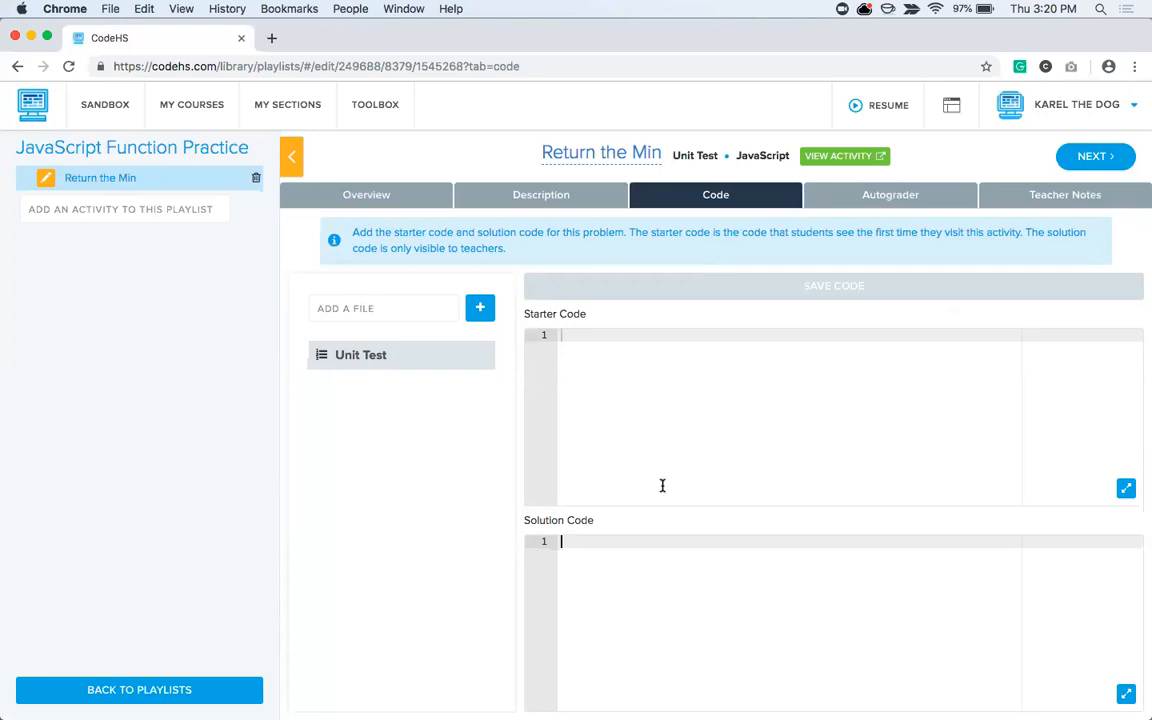
left_click(629, 410)
type("// Wr")
type("ite a function co")
type("lled \"min\" that takes two in")
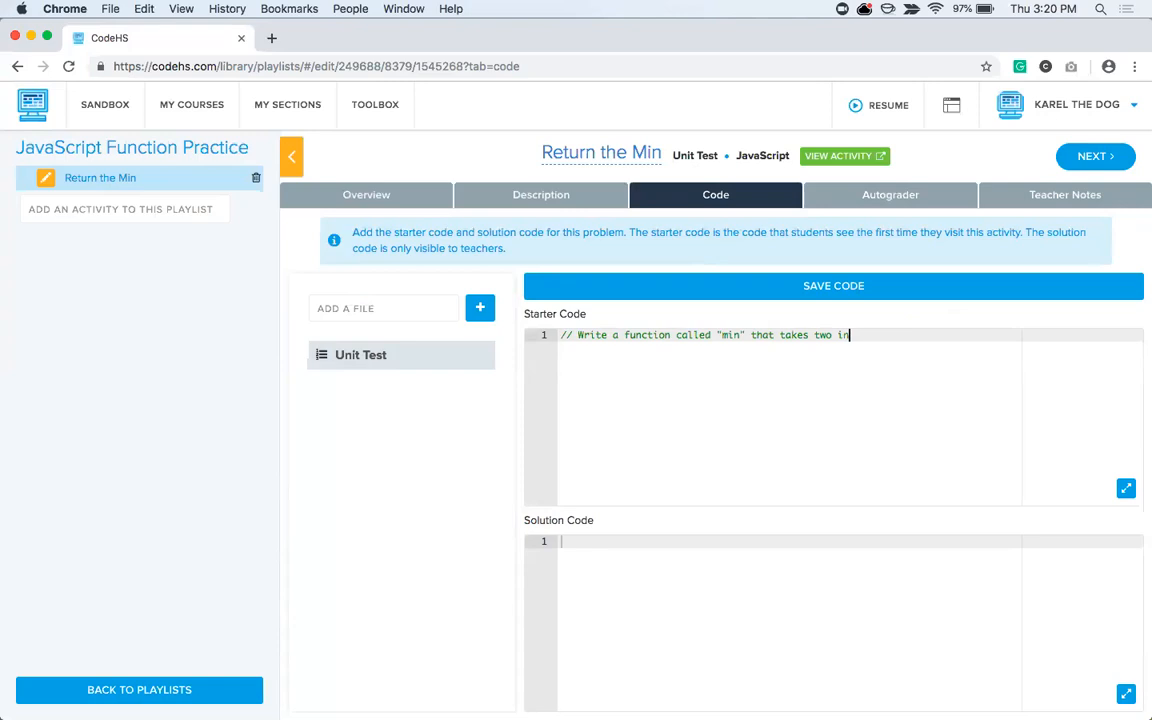
type("ts as parameters and returns th")
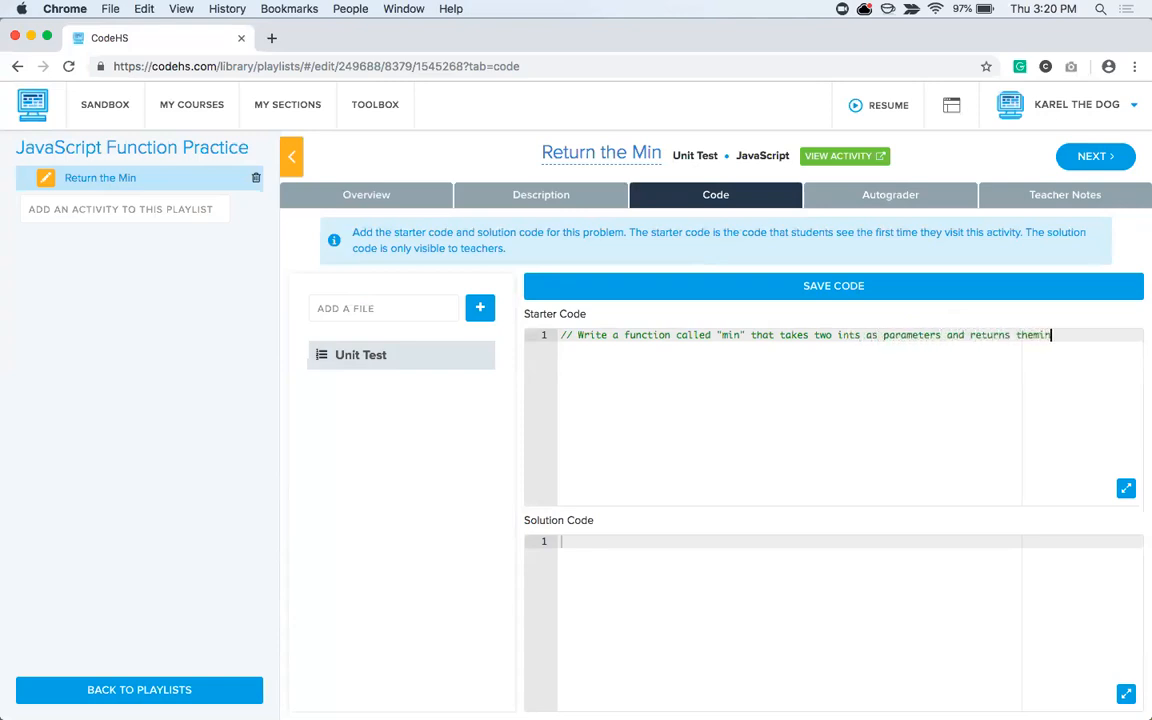
type("e min")
left_click(730, 290)
- Start the solution code with an empty function "min(a, b)" with opening and closing braces
left_click(635, 571)
type("function ")
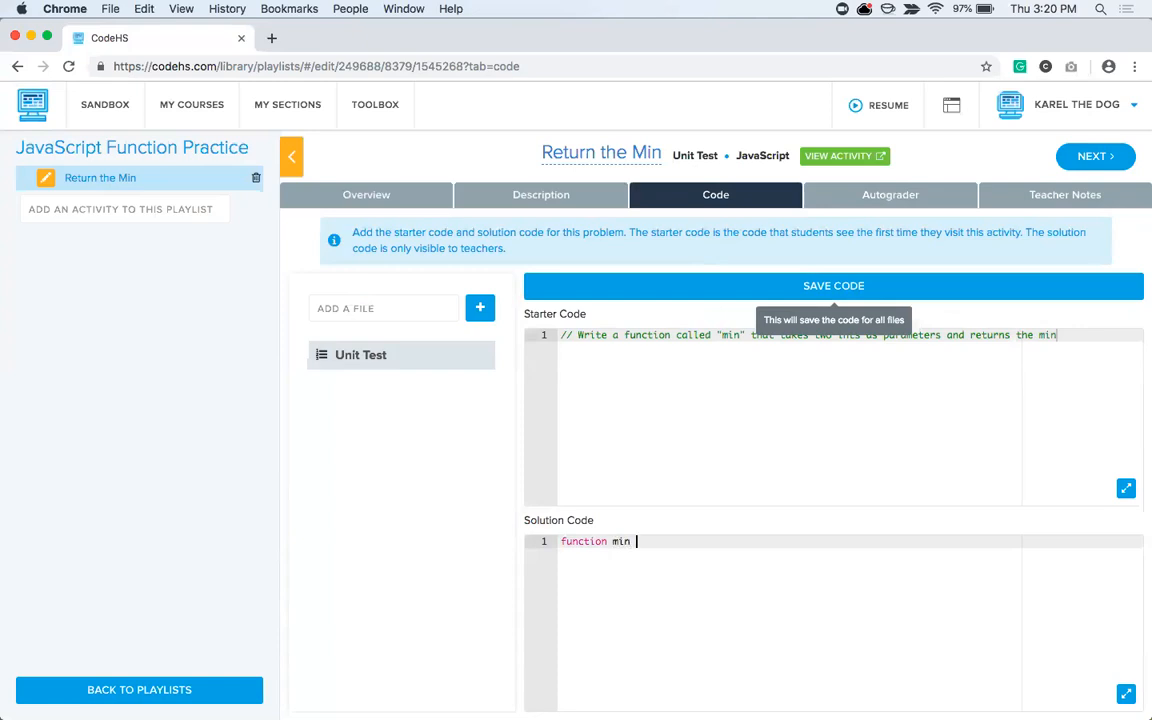
type("min(a, b) {")
key("Return")
key("Return")
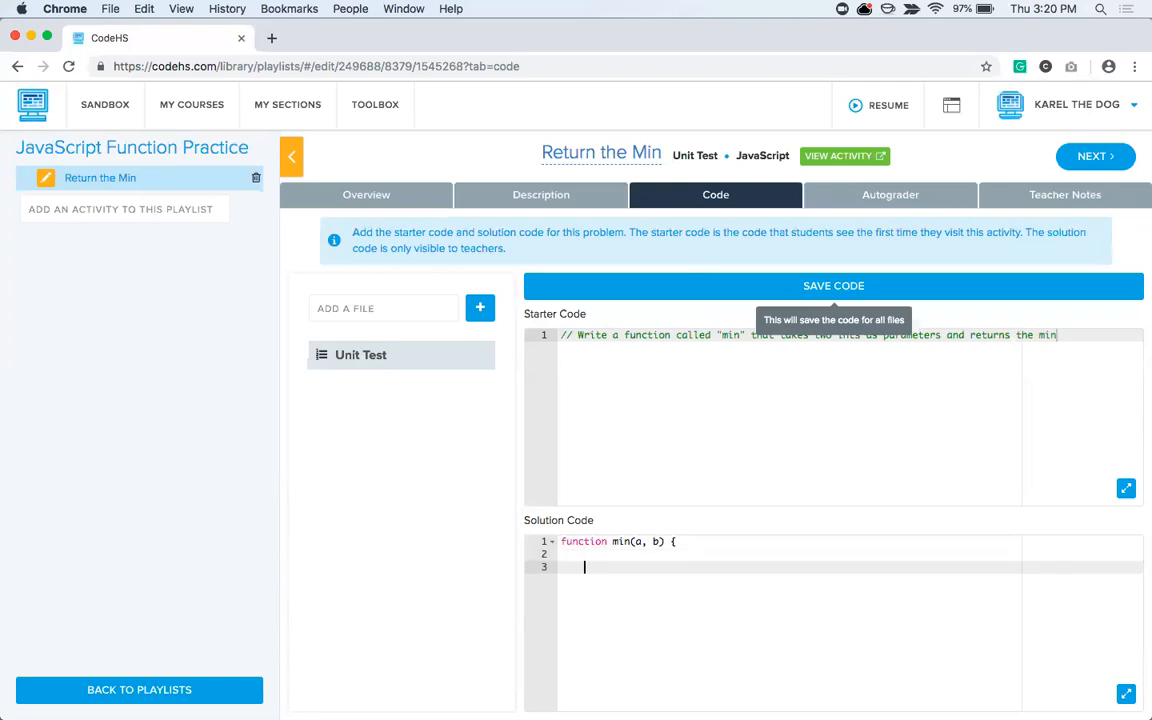
type("}")
key("Up")
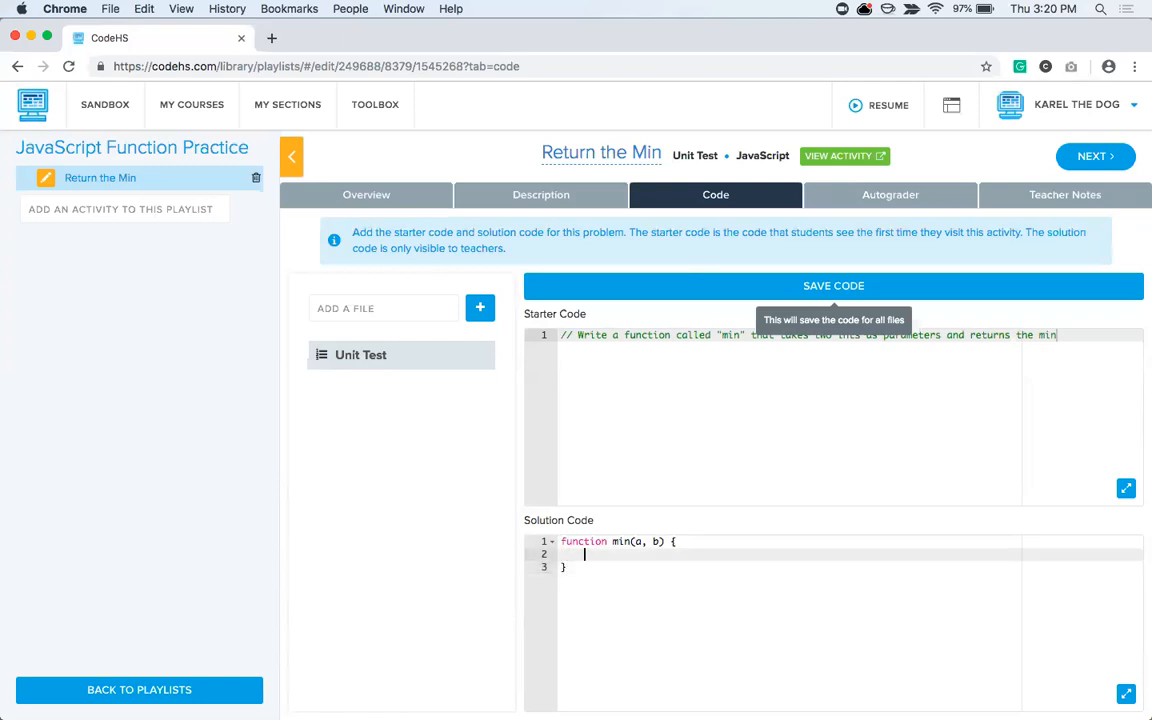
- Inside the solution's min function, add an if block for "a < b" containing "return a;"
type("if (a < B")
key("BackSpace")
type(")")
key("Return")
type("return a;")
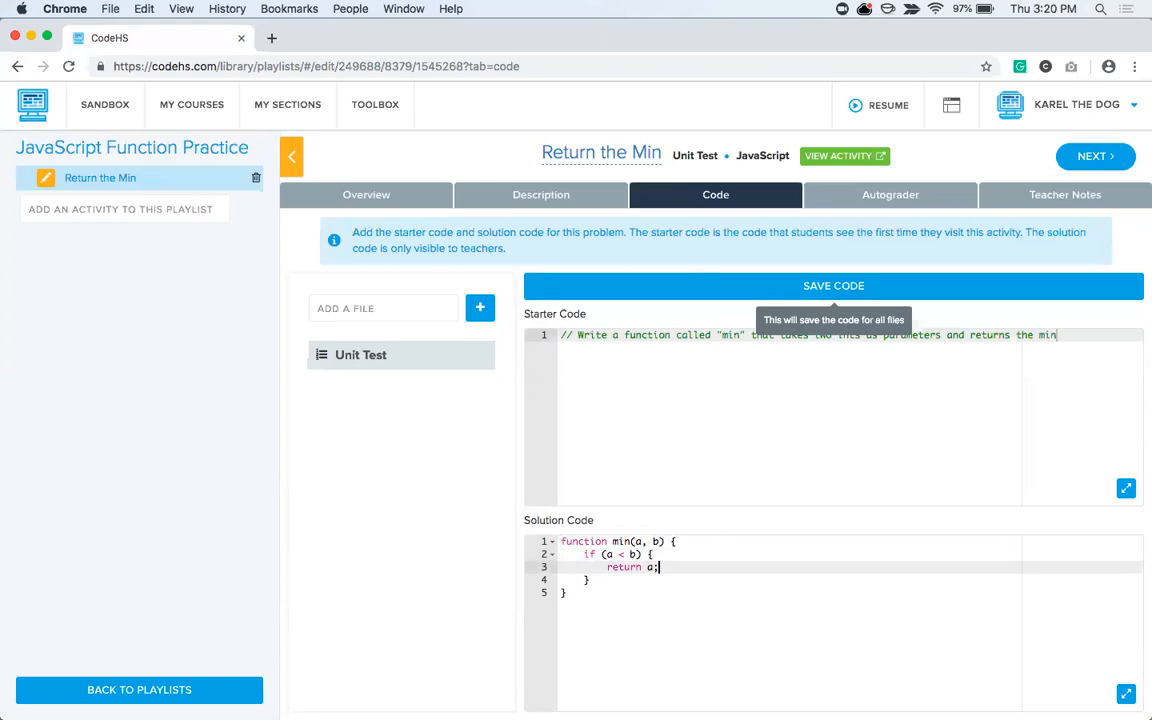
- Add "return b;" after the if block in the solution code and save the code
key("Down")
key("Return")
key("BackSpace")
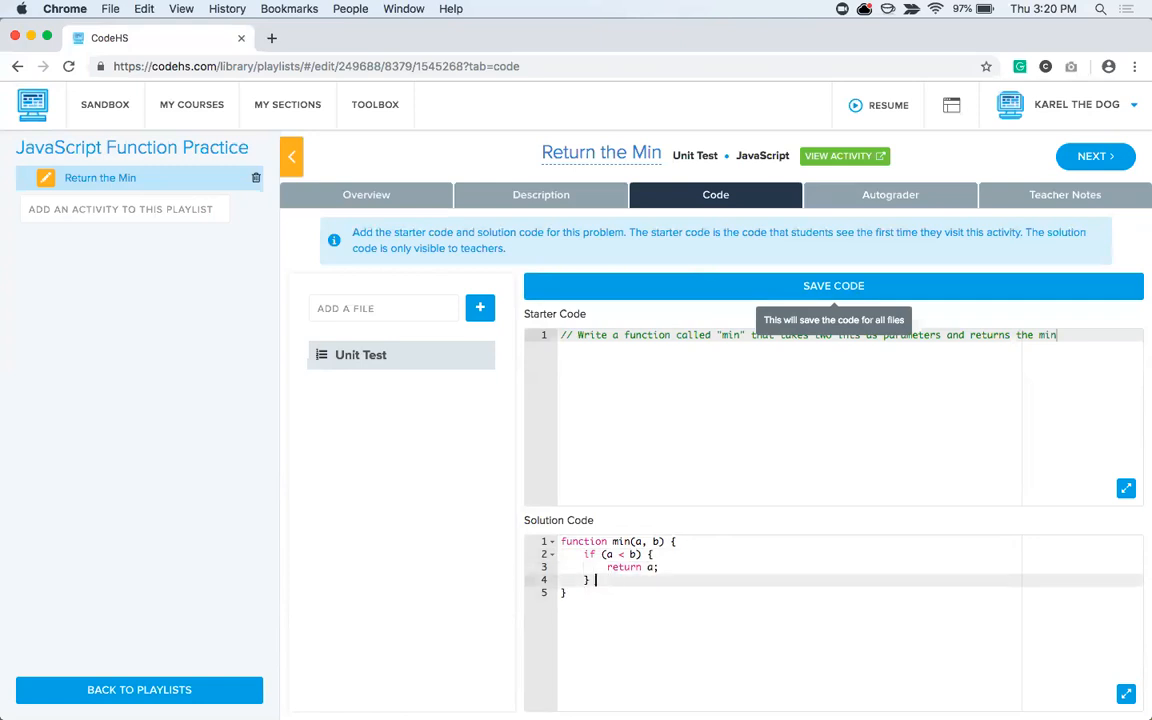
key("Return")
type("return b;")
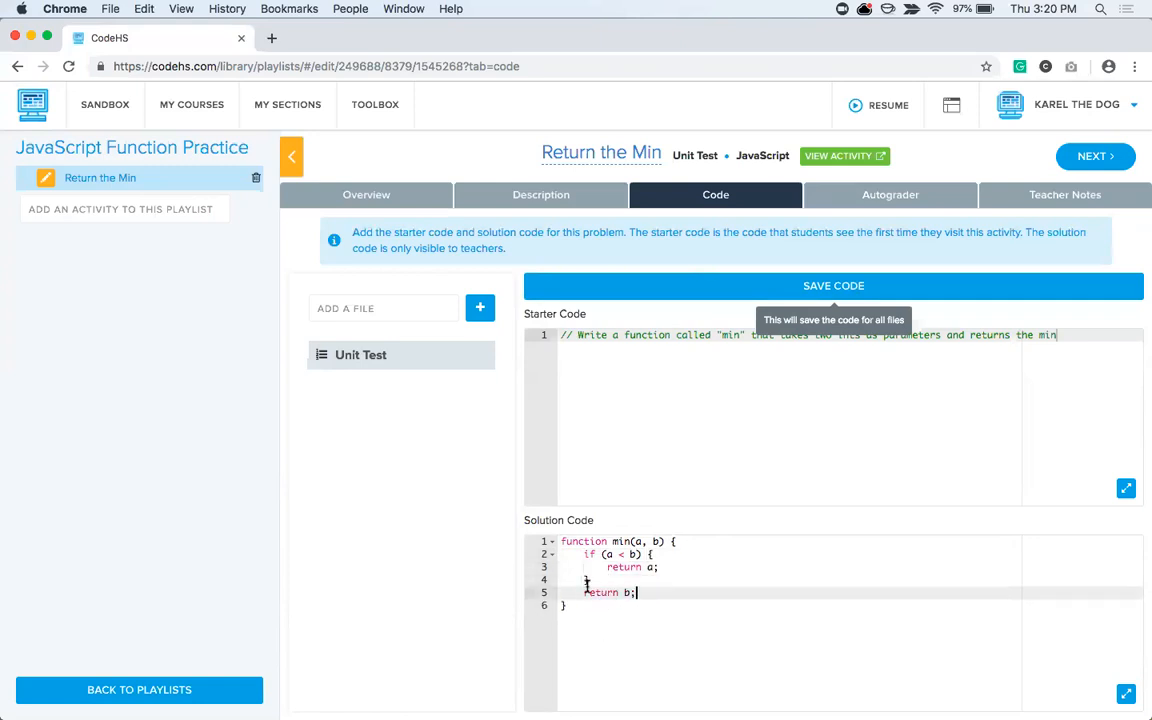
left_click(700, 286)
left_click_drag(568, 605, 553, 541)
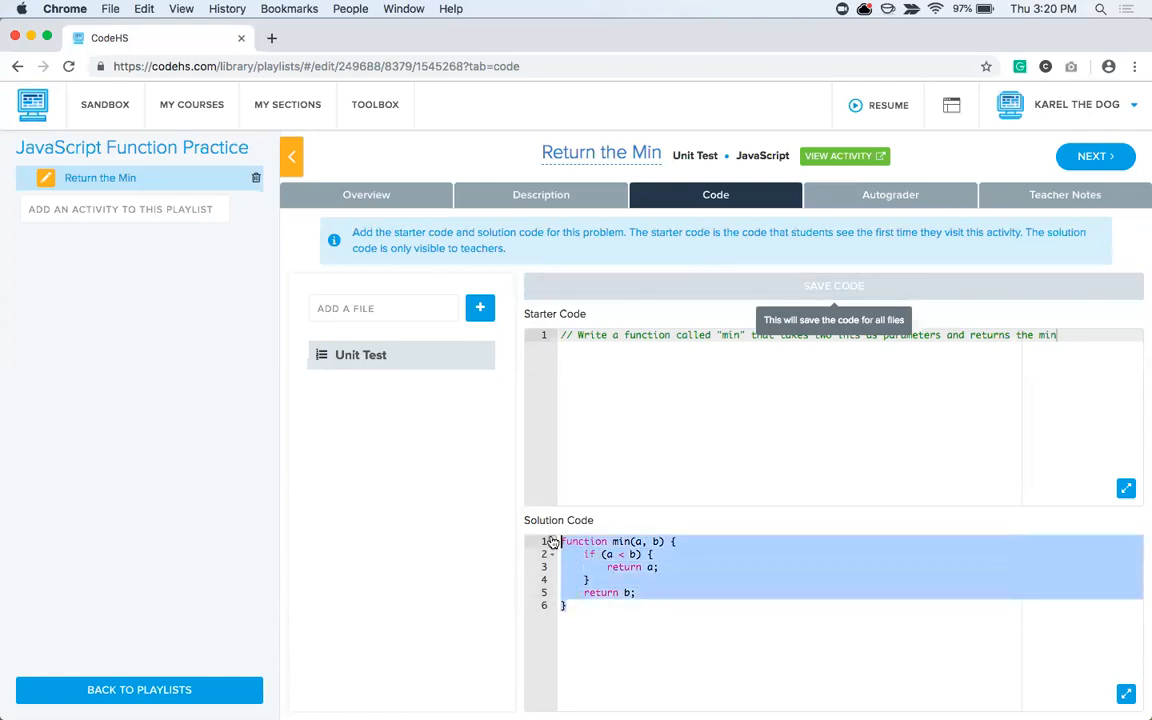
left_click(586, 553)
left_click(612, 617)
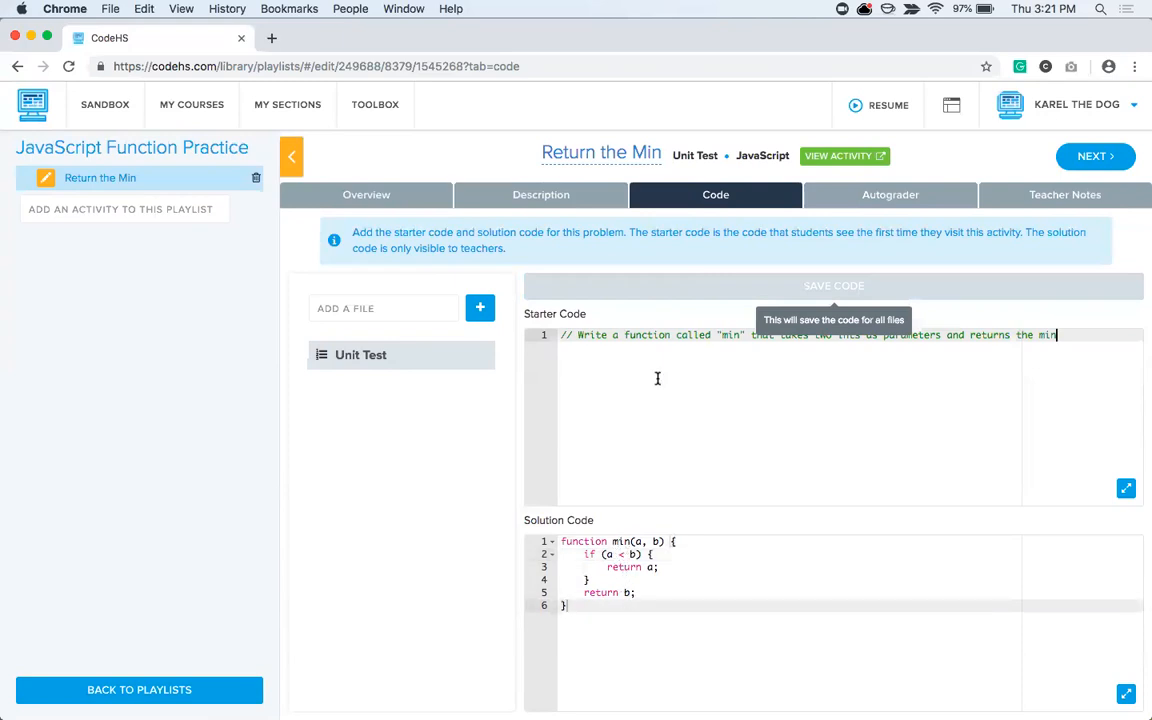
left_click(688, 336)
left_click(663, 579)
left_click(692, 411)
- Go to the activity's autograder and add a first unit test case for the min function
left_click(1093, 157)
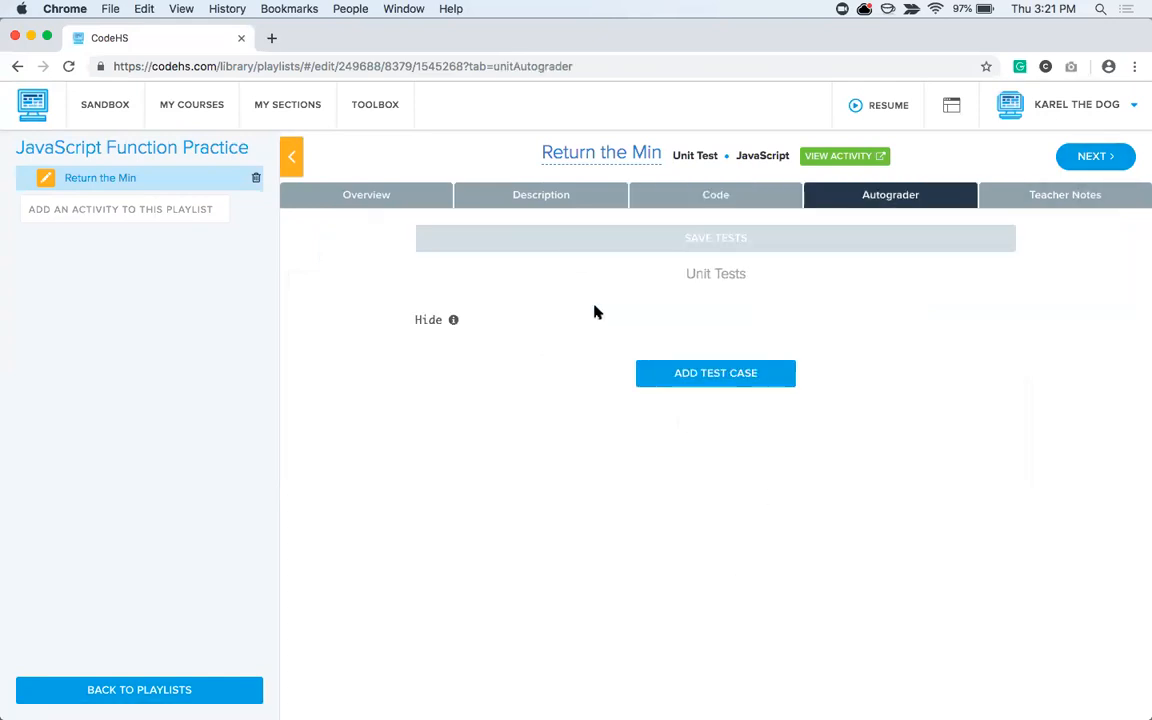
left_click(722, 375)
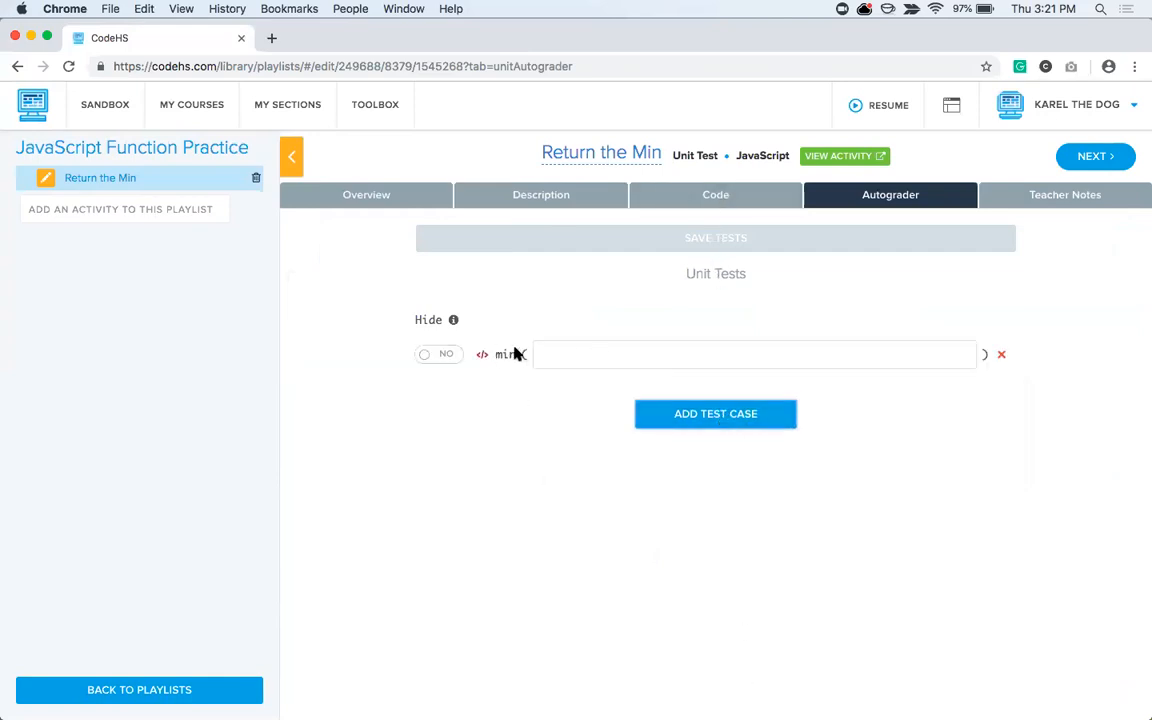
left_click(556, 355)
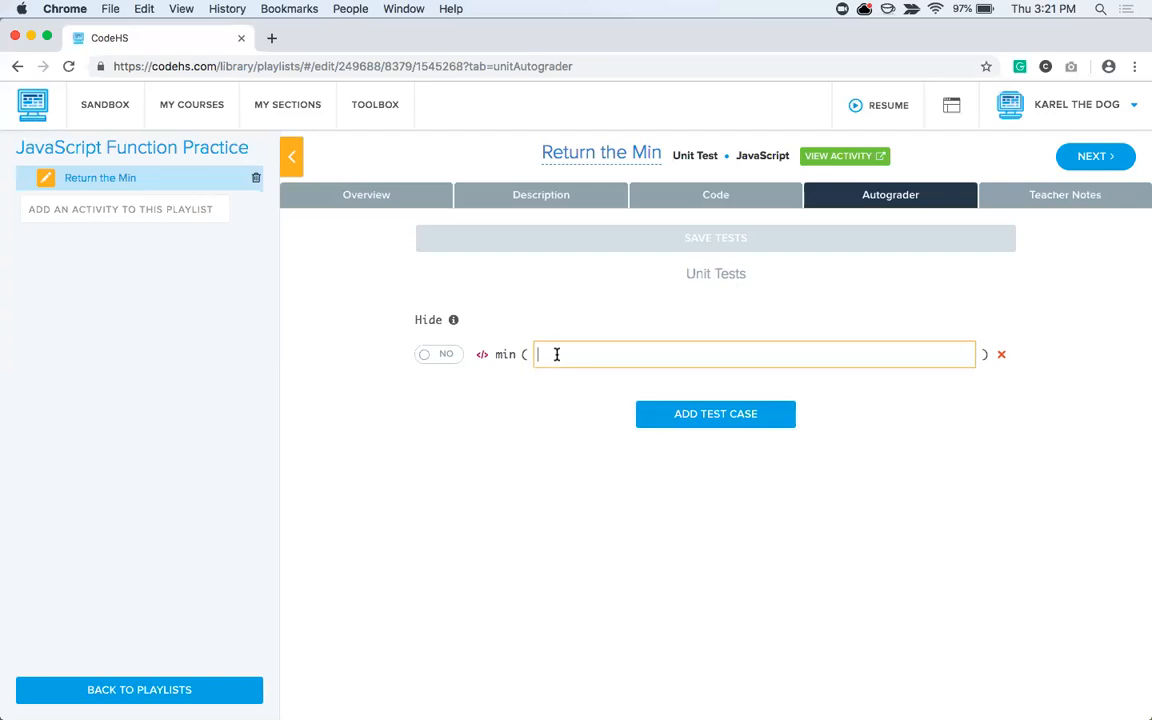
- Check the min function's parameters in the solution code and return to the unit tests
left_click(738, 199)
left_click(911, 205)
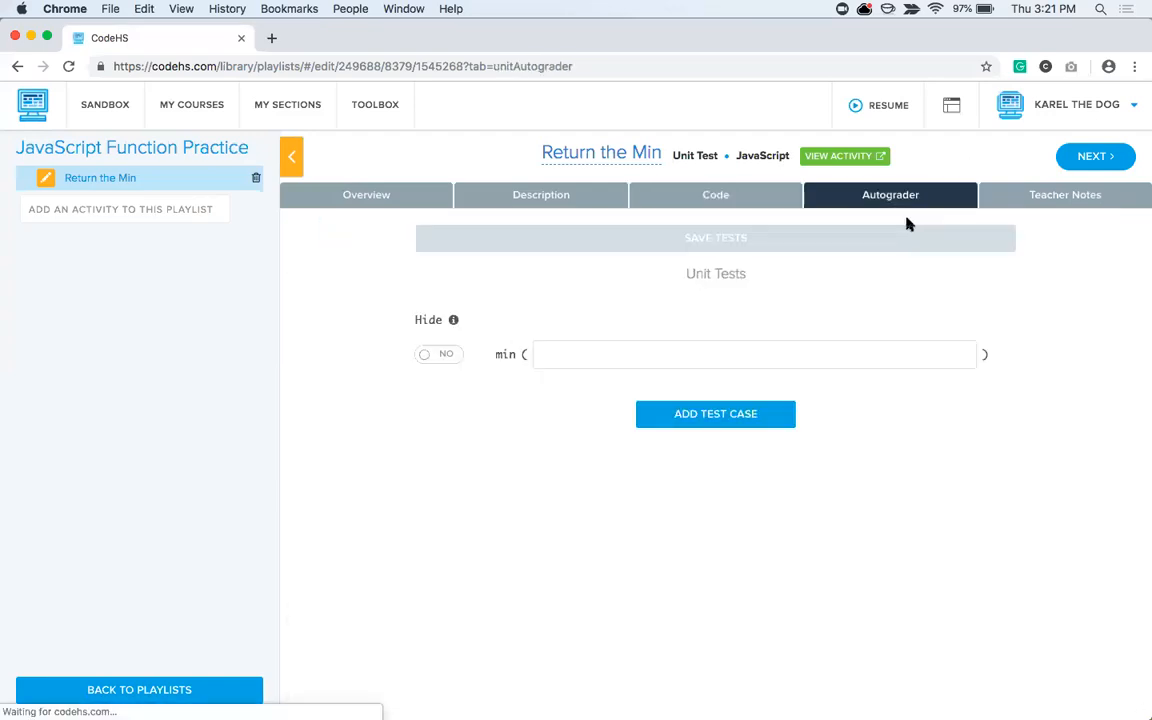
left_click(587, 358)
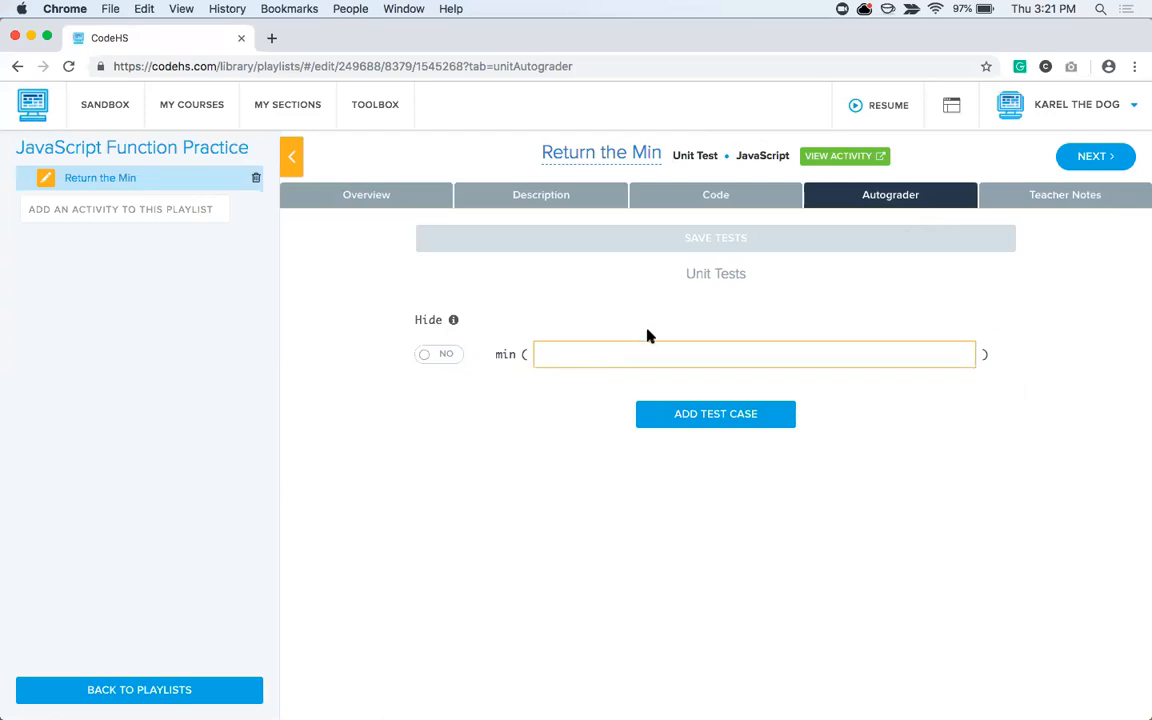
left_click(727, 193)
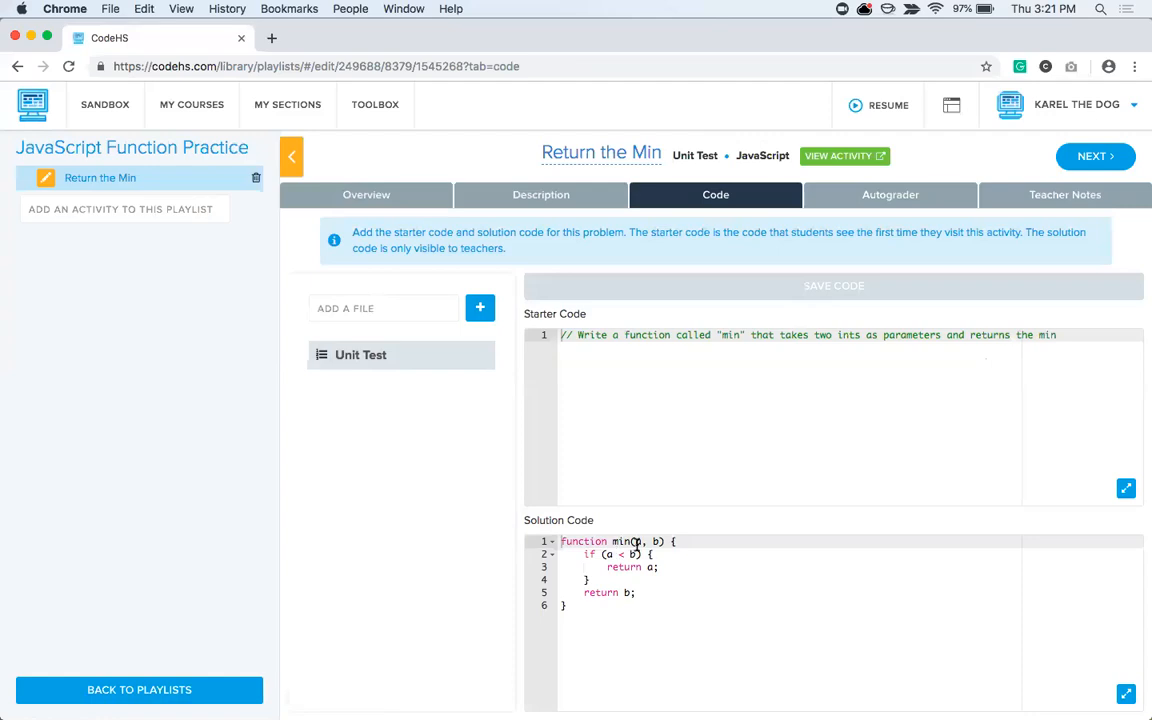
left_click(868, 198)
- Enter "0, 1" as the first test case's arguments and add a second test case with "1, 0"
left_click(636, 362)
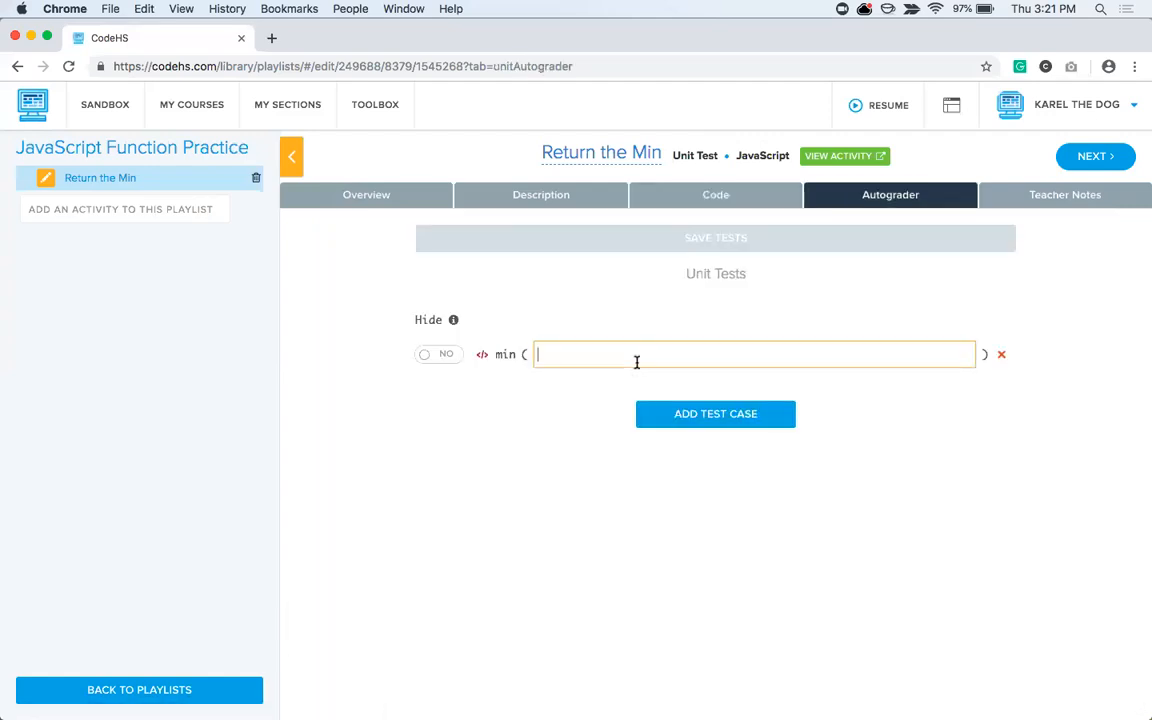
type("0, 1")
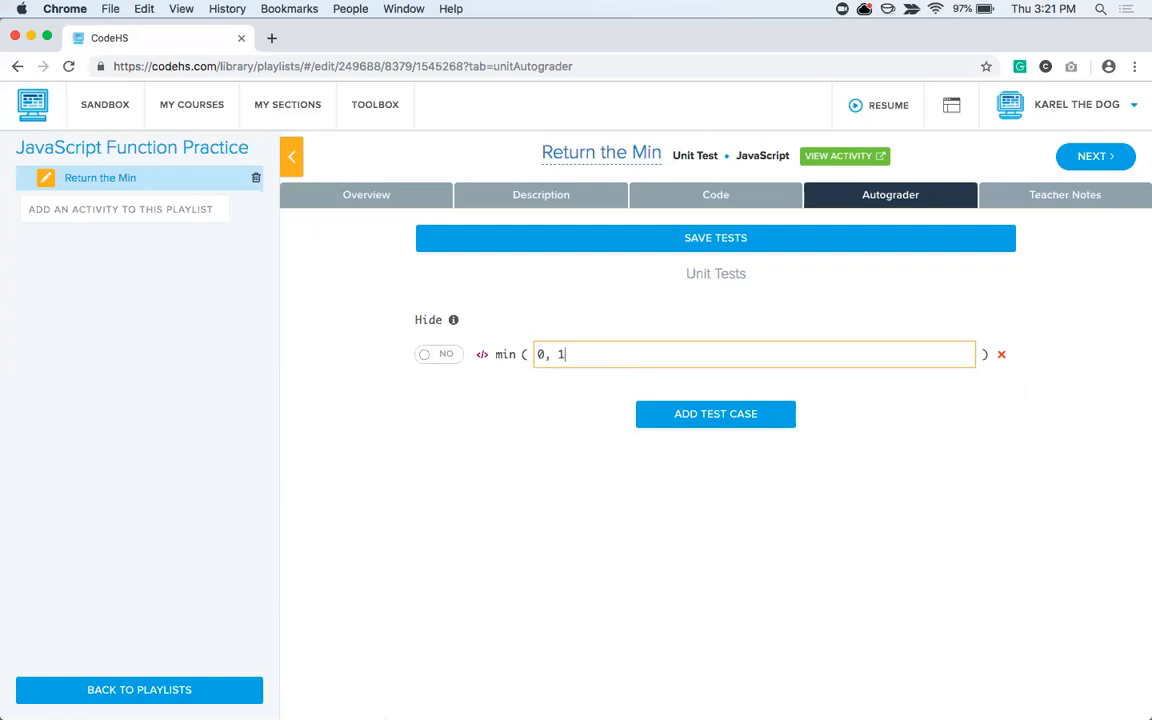
left_click(669, 420)
left_click(597, 395)
type("1")
- Add a third test case with the arguments "-1, 1" and save the tests
left_click(668, 455)
left_click(591, 436)
type("-1, 1")
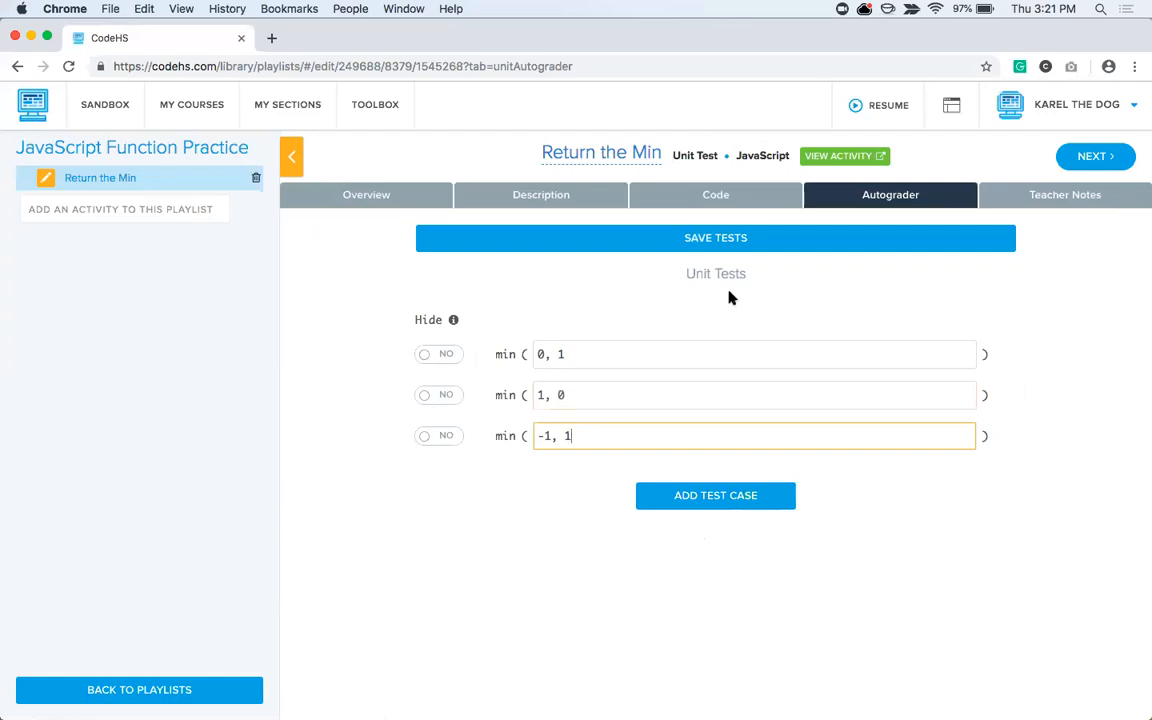
left_click(743, 237)
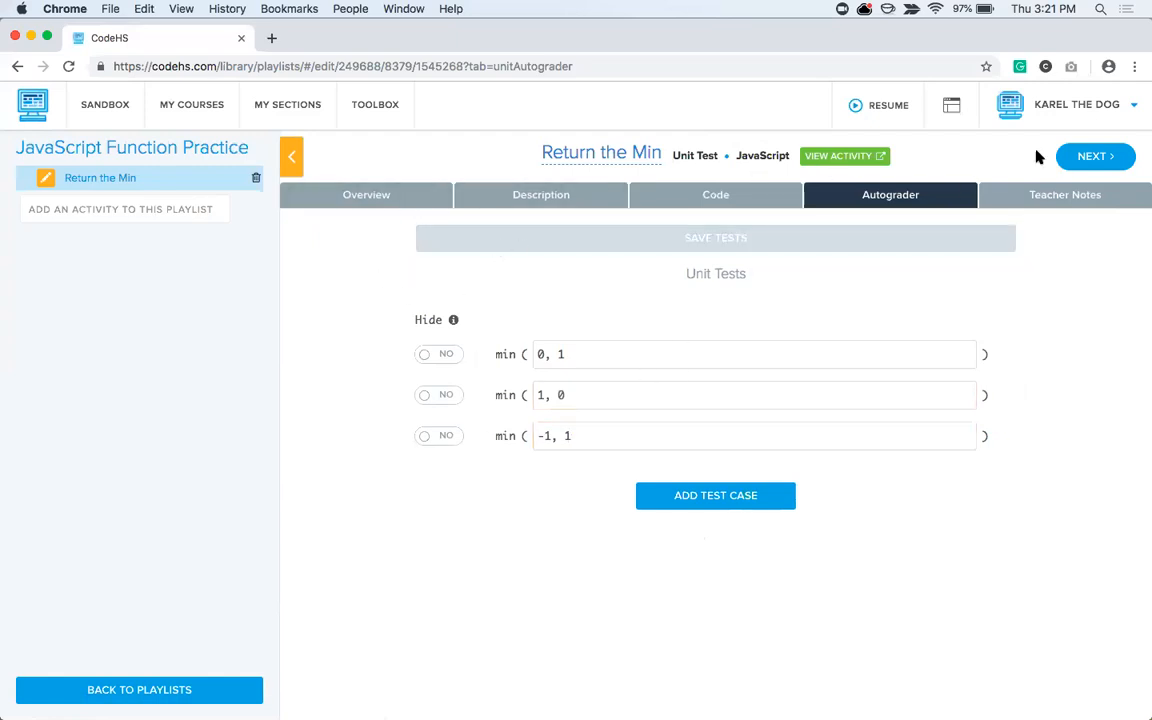
- Write and save the teacher notes "Nice activity for testing functions and parameters."
left_click(1085, 157)
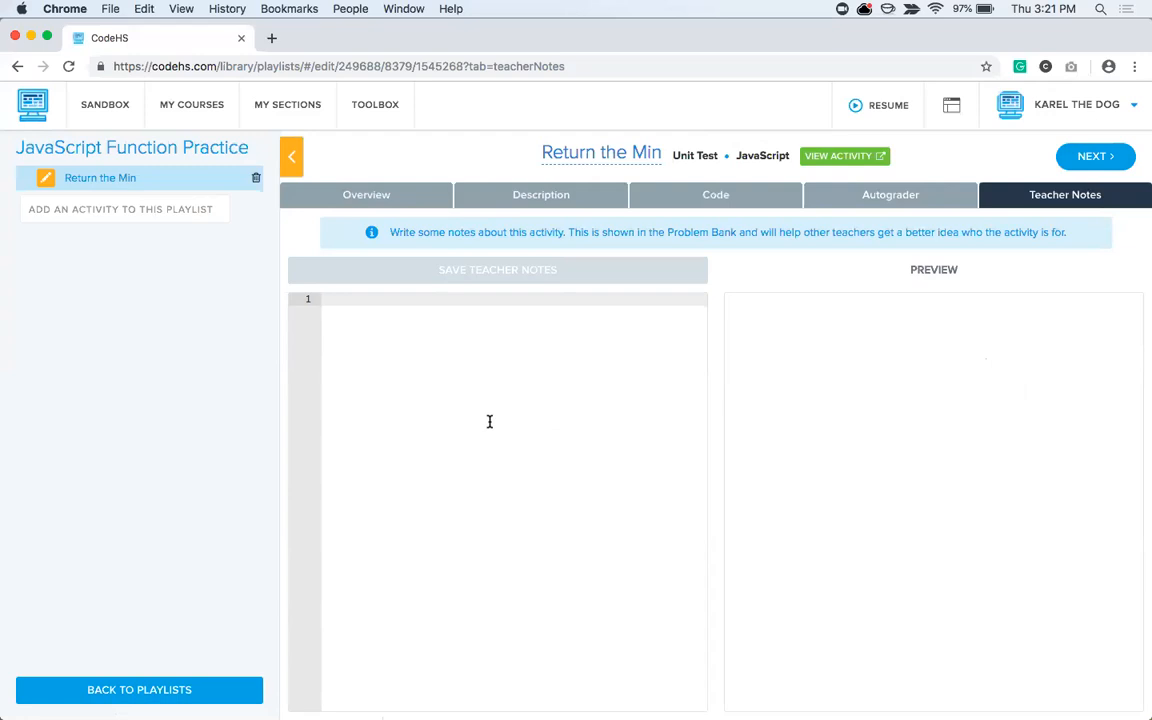
type("Nice ac")
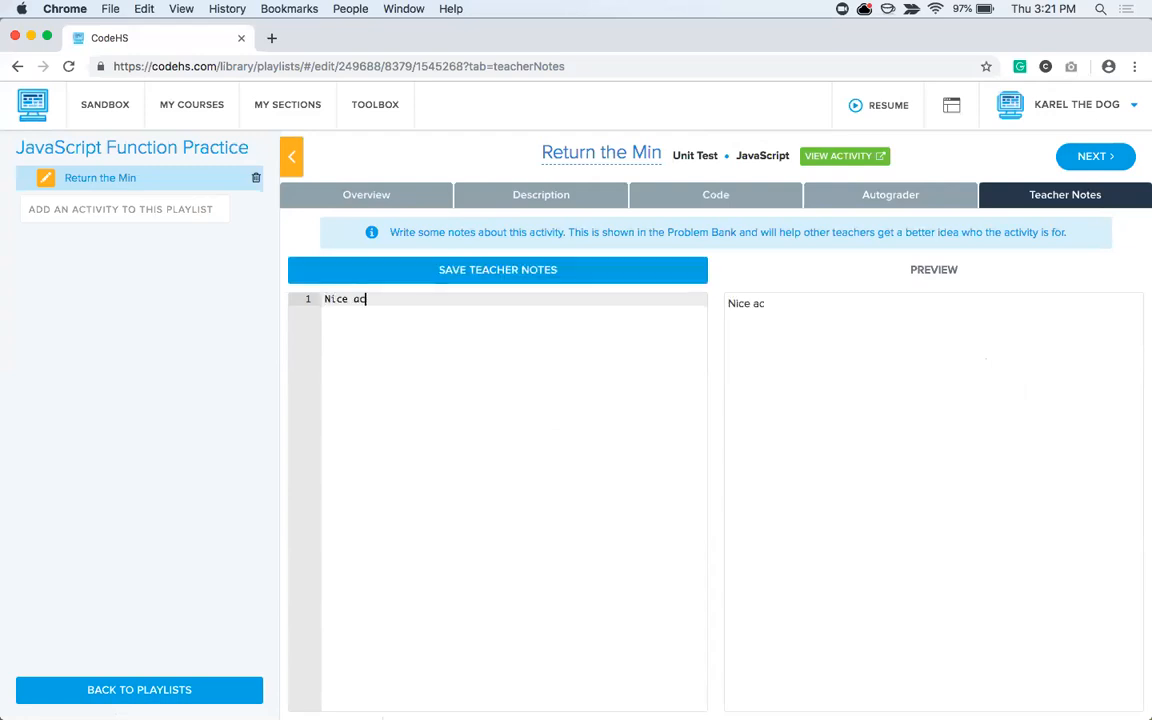
type("tivity for testing ")
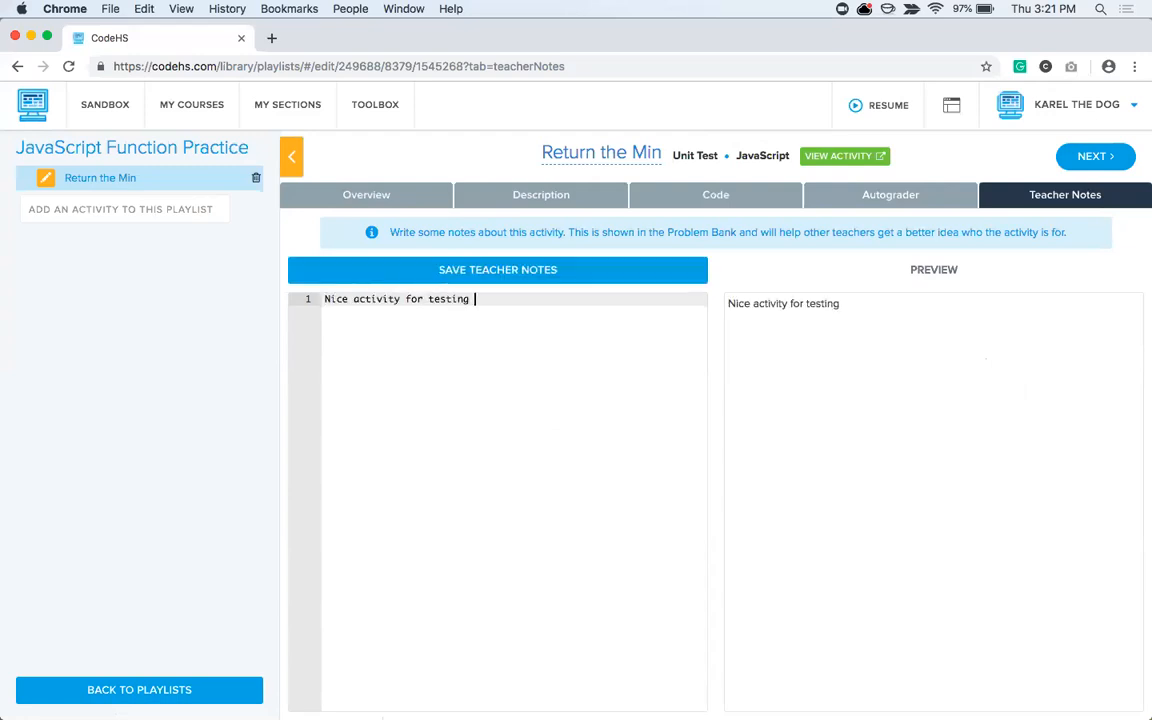
type("functions and paramt")
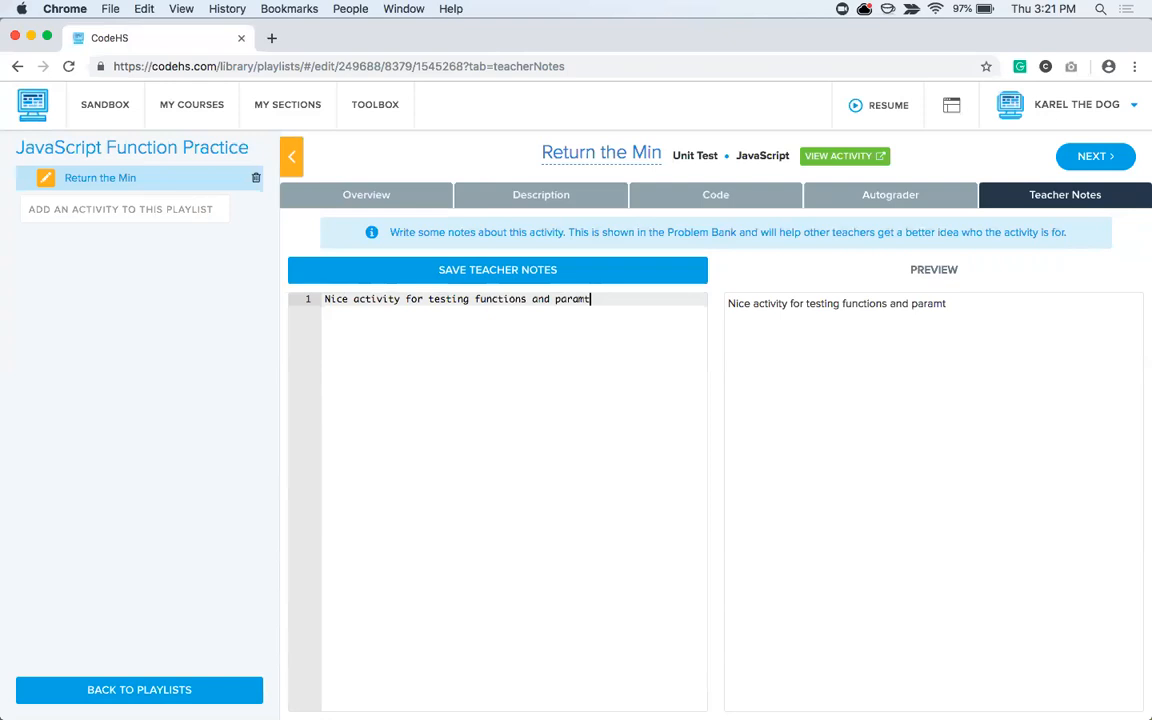
key("BackSpace")
type("eters.")
left_click(551, 275)
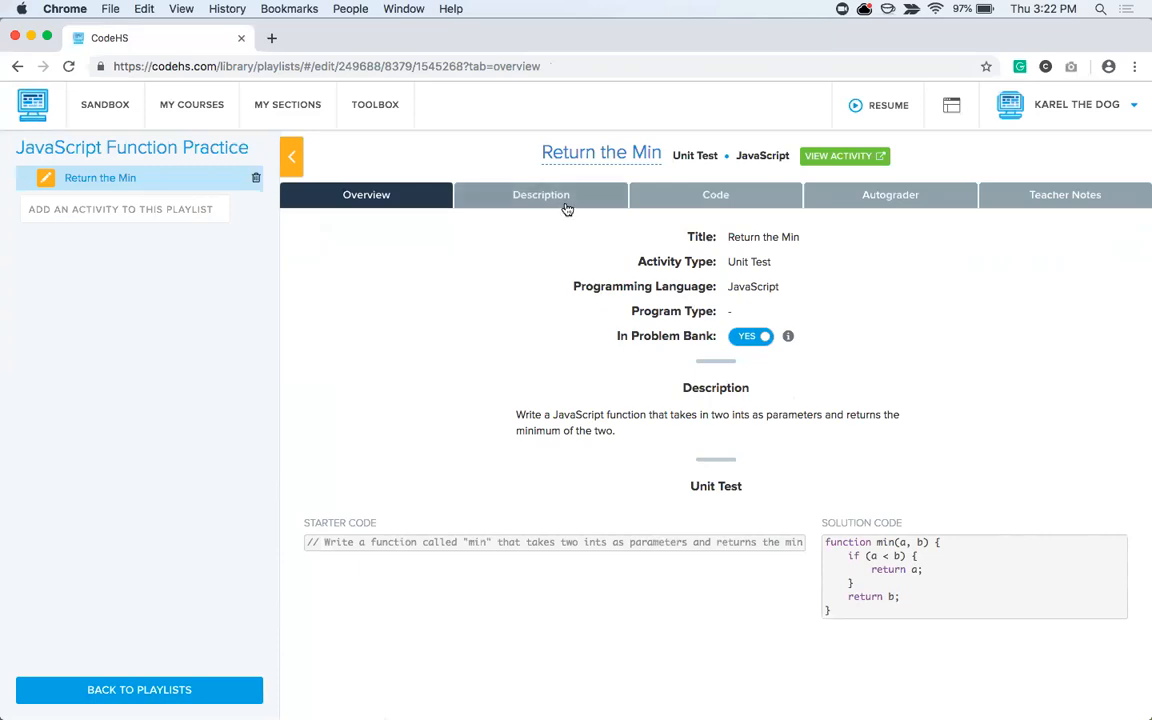
- View the activity as a student and start "function min(a, b)" on a new line below the starter comment
left_click(858, 160)
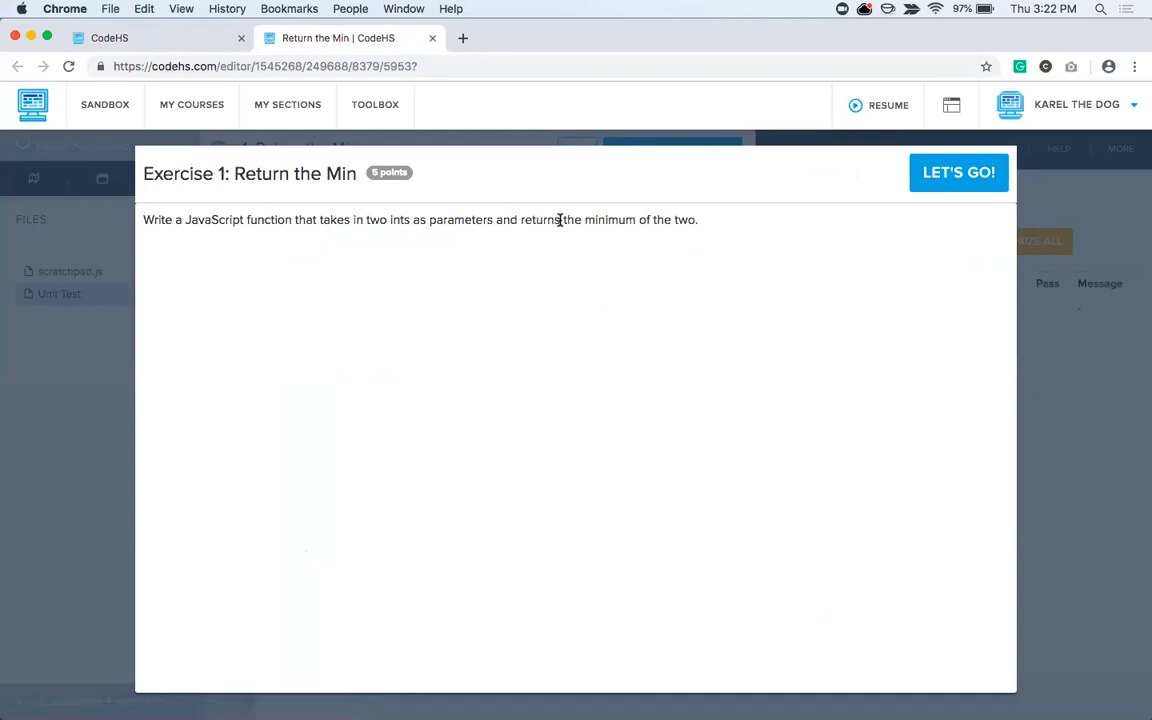
left_click(948, 186)
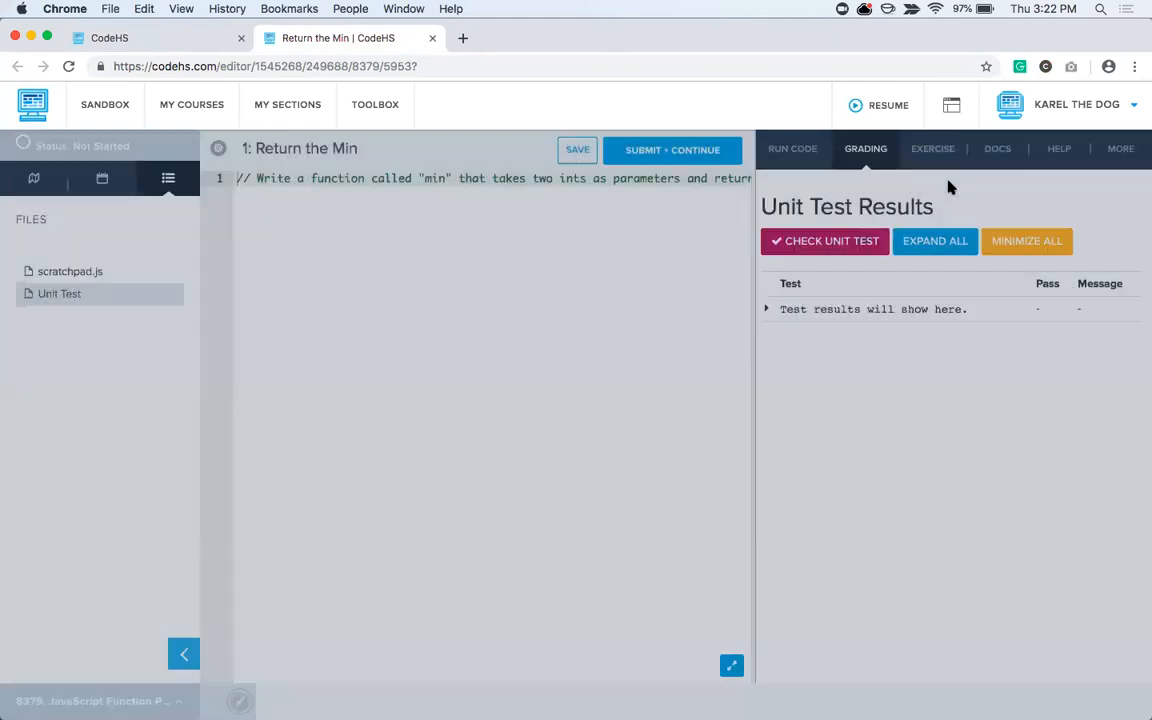
left_click(355, 212)
key("Return")
type("functio")
type("n min(a, b)")
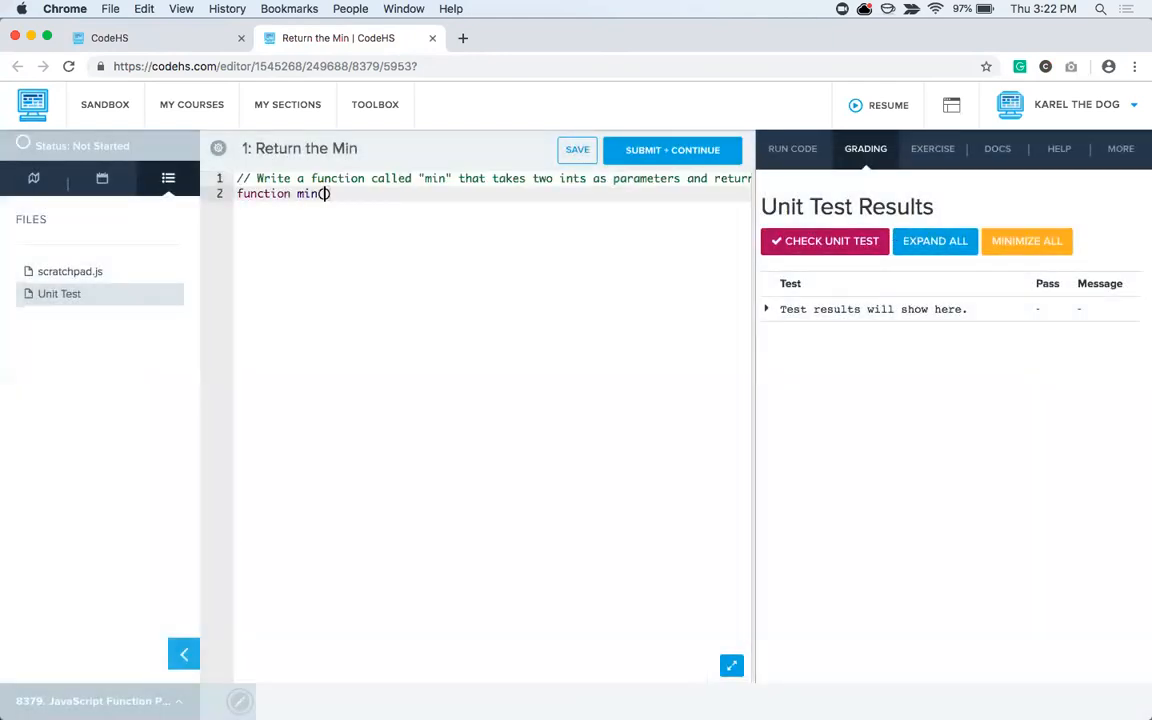
- Complete the student's min function with the body "return 0;" and check it against the unit tests
type("{")
key("Return")
type("return 0;")
key("Return")
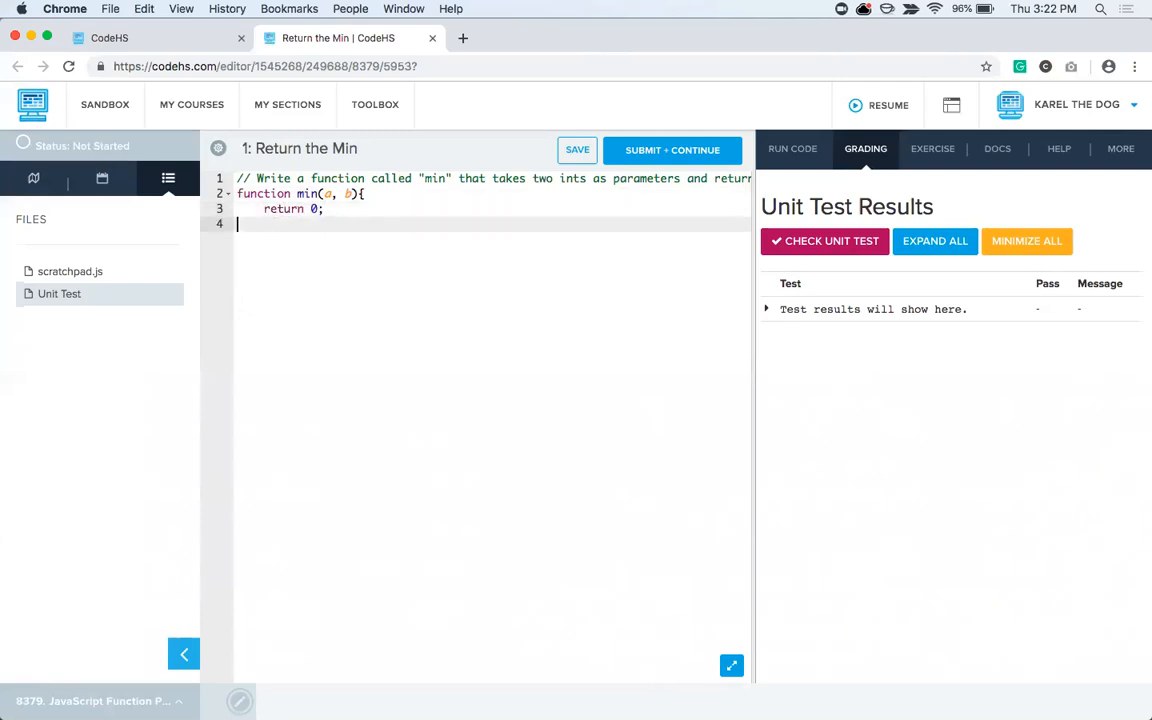
type("}")
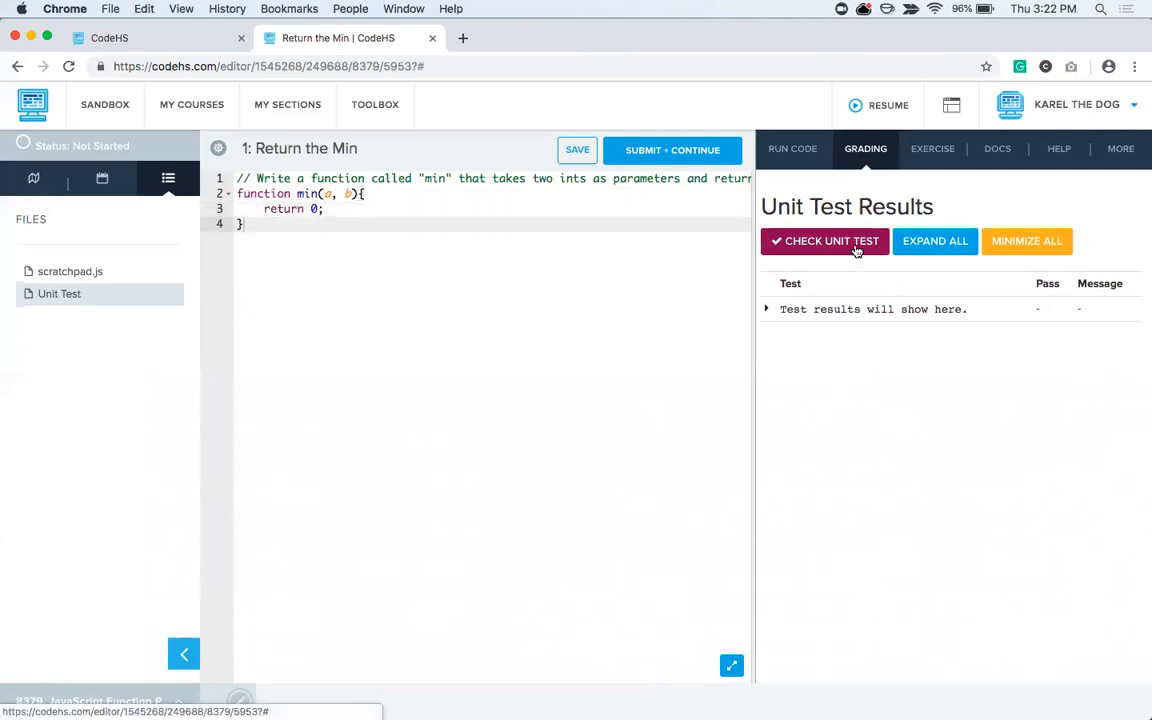
left_click(856, 249)
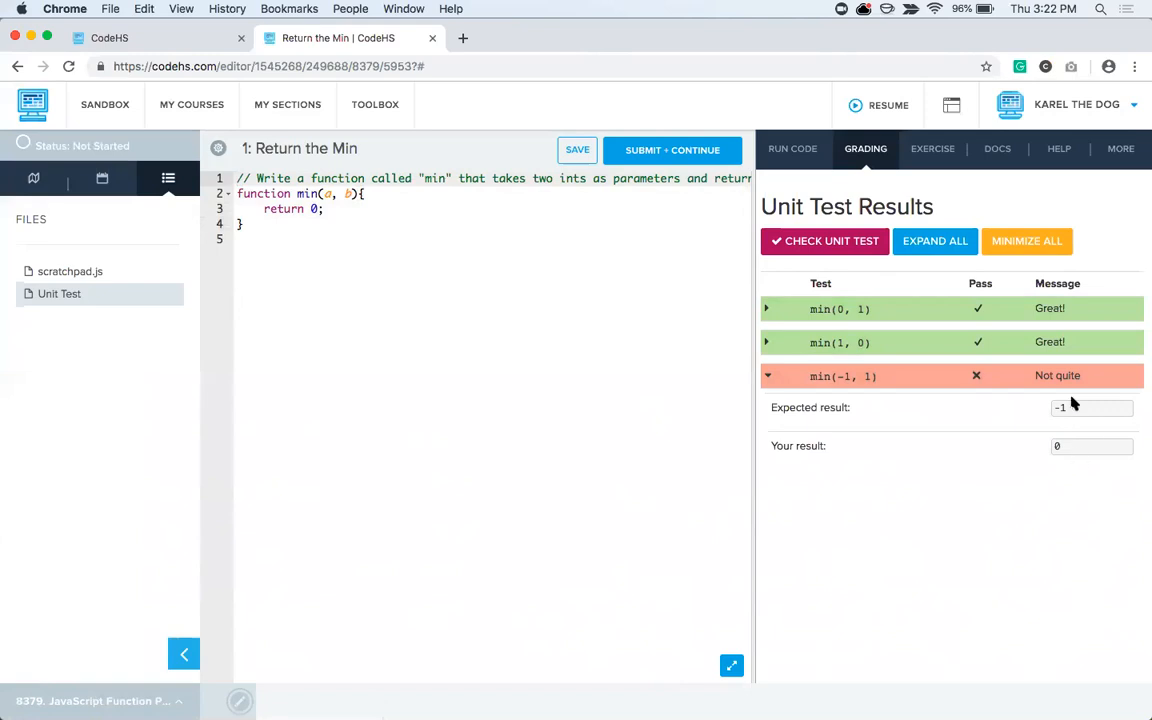
left_click(360, 222)
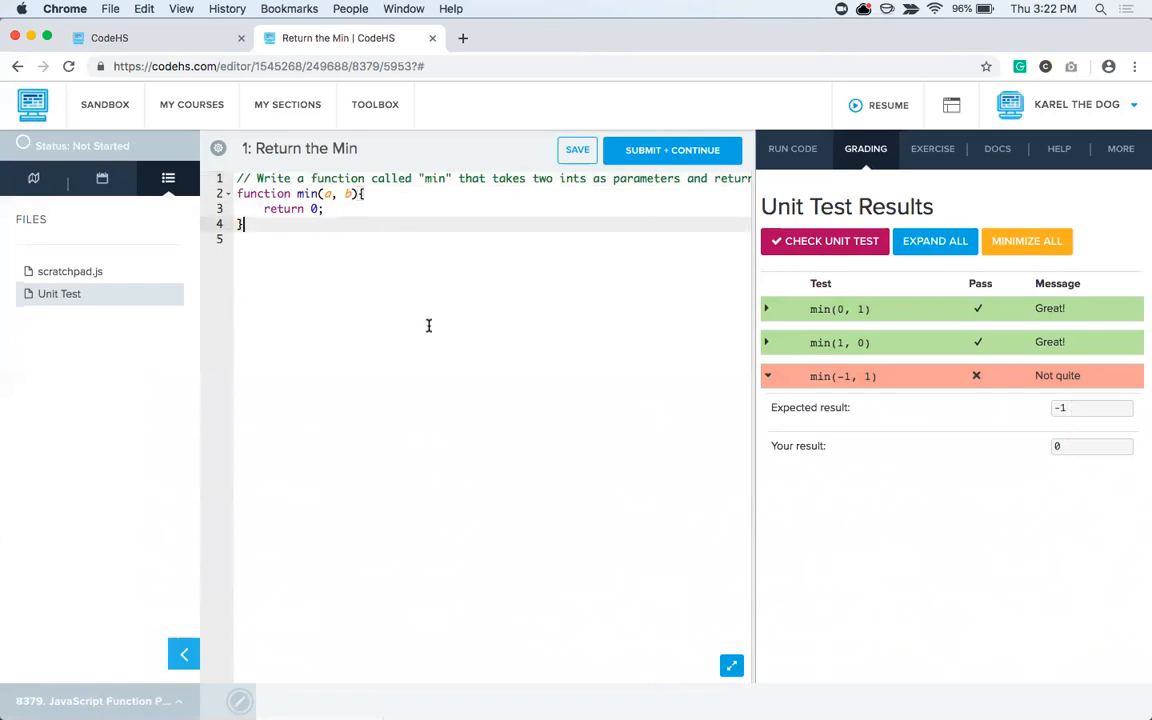
- Open the Problem Bank in a new browser tab from the CodeHS playlist page
left_click(170, 45)
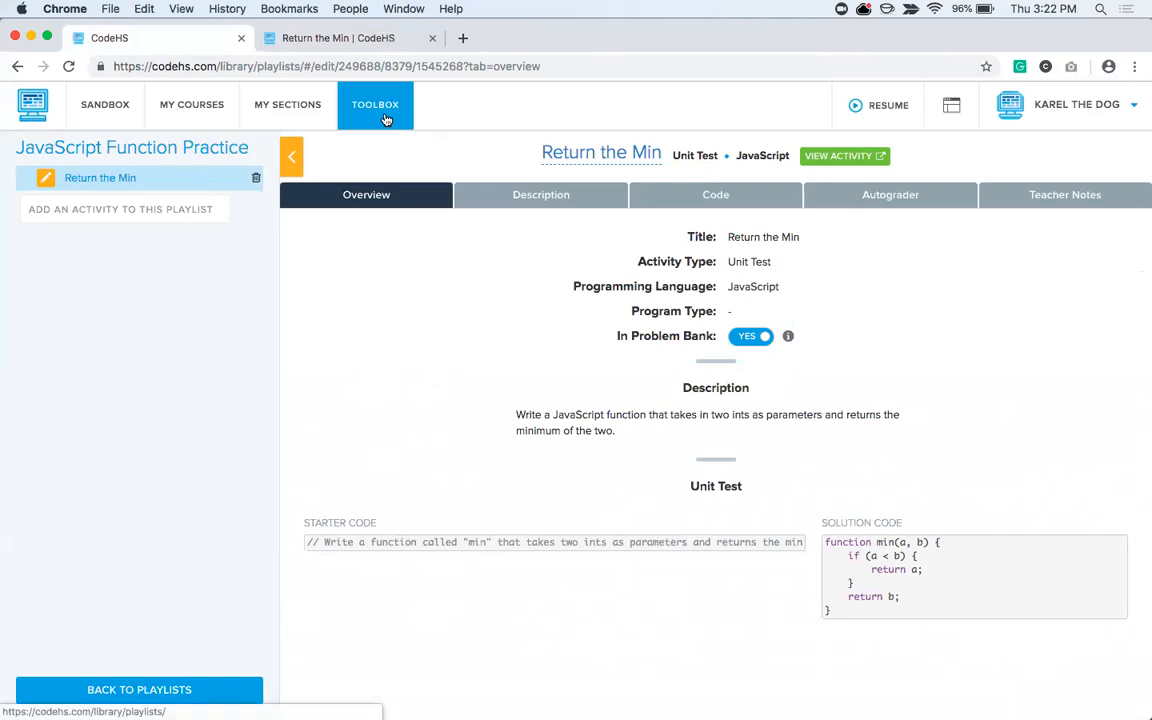
mouse_move(375, 104)
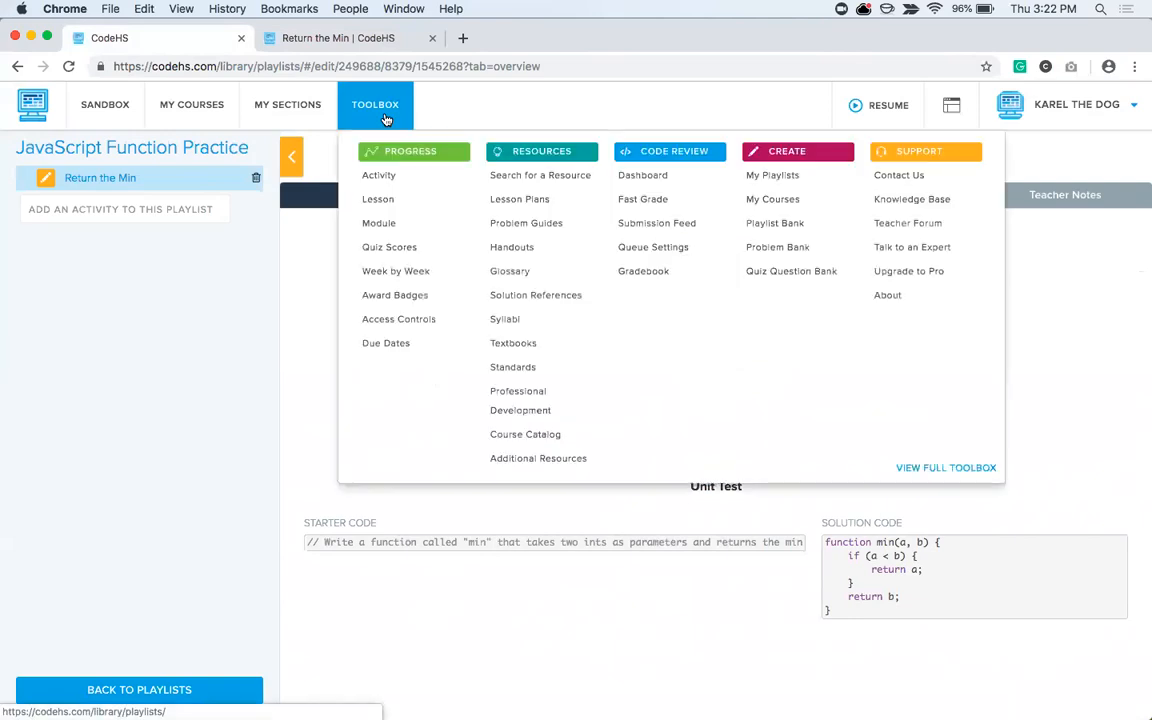
left_click(793, 254, "super")
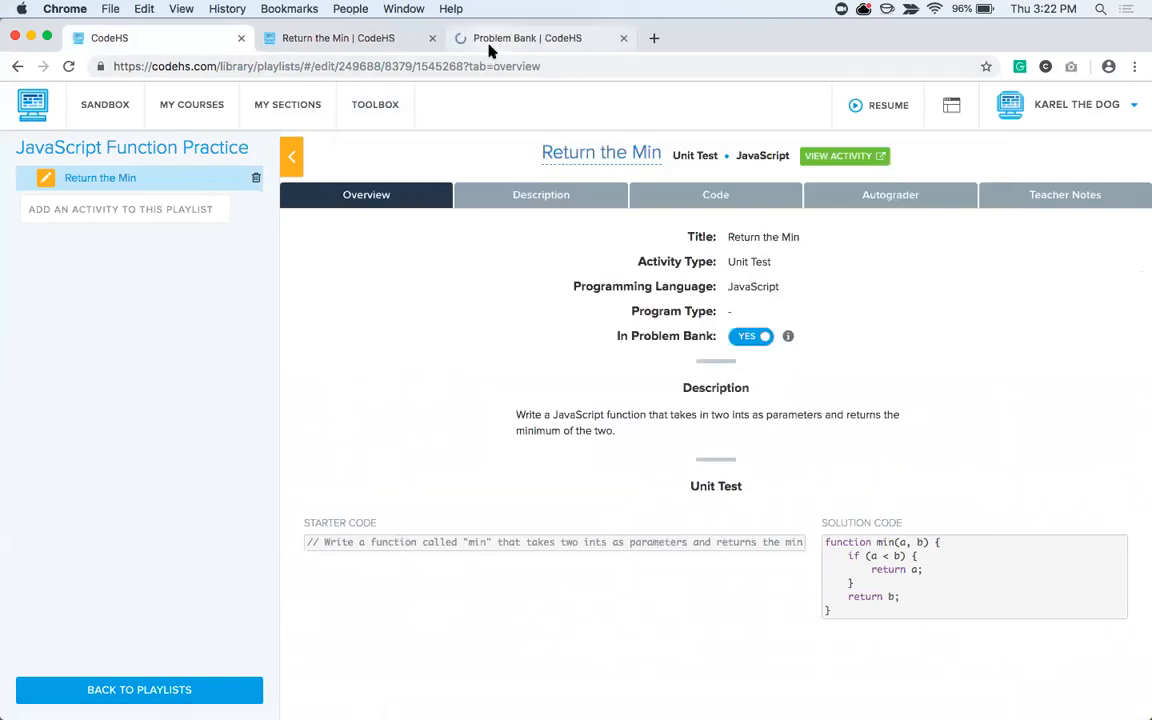
left_click(527, 38)
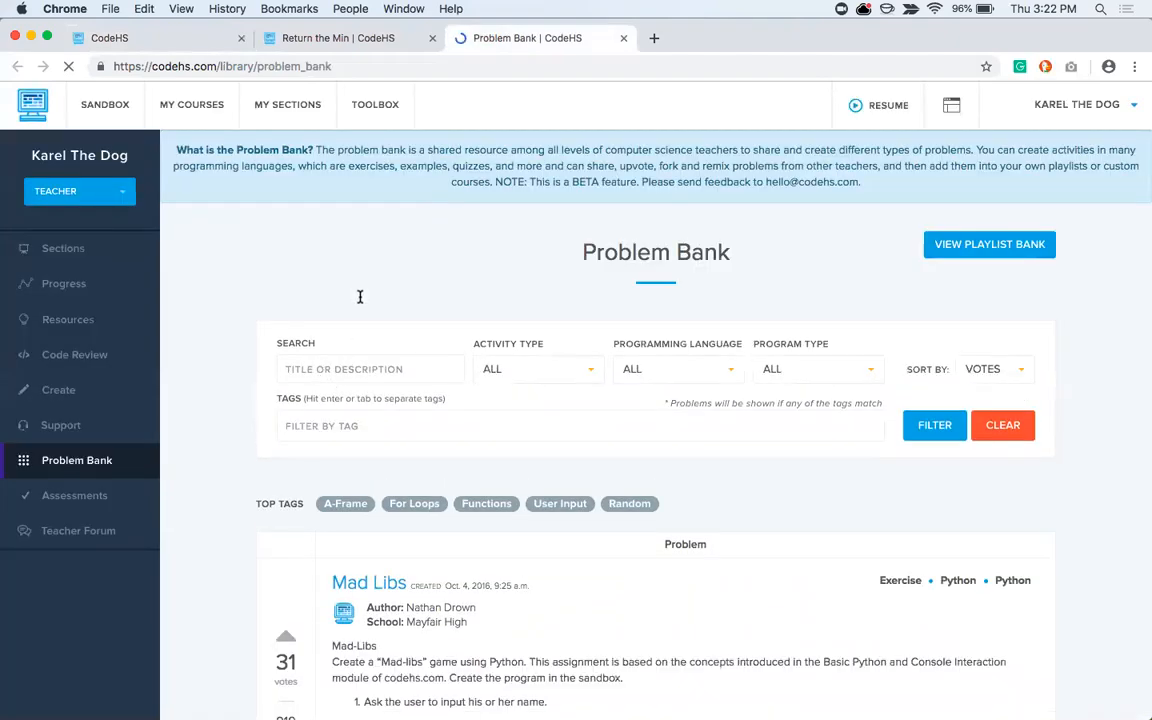
- Filter the Problem Bank for "Return the min" with activity type Unit Test and programming language JavaScript
left_click(290, 369)
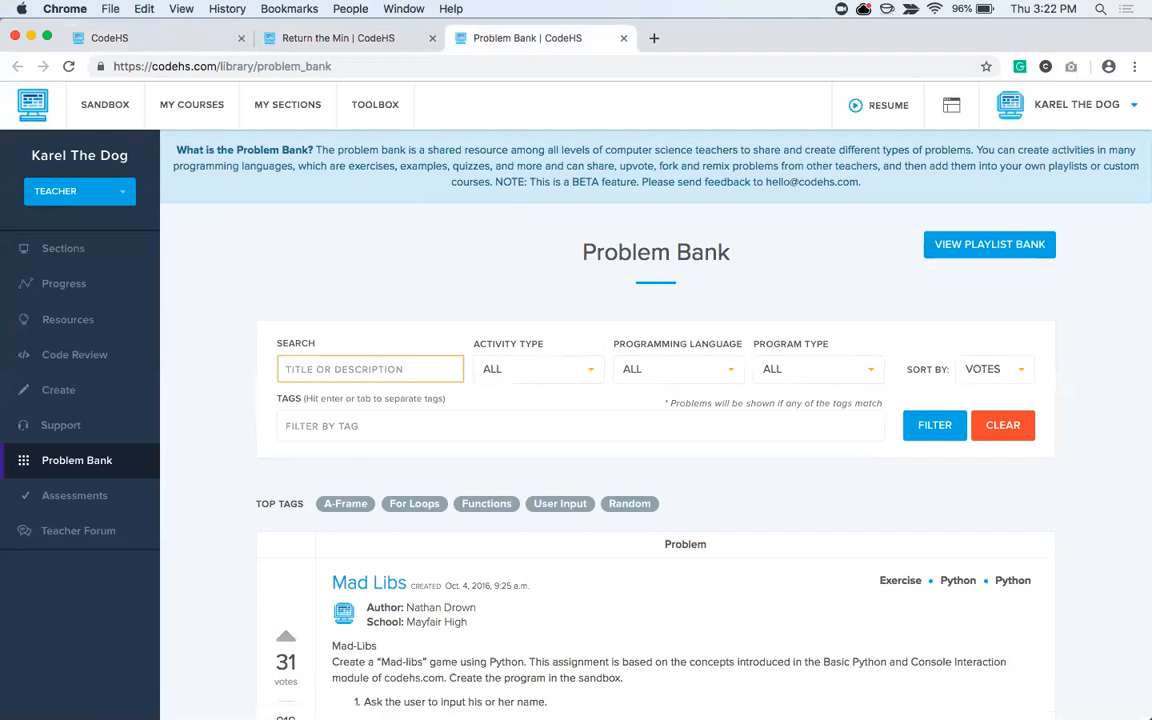
type("Return the min")
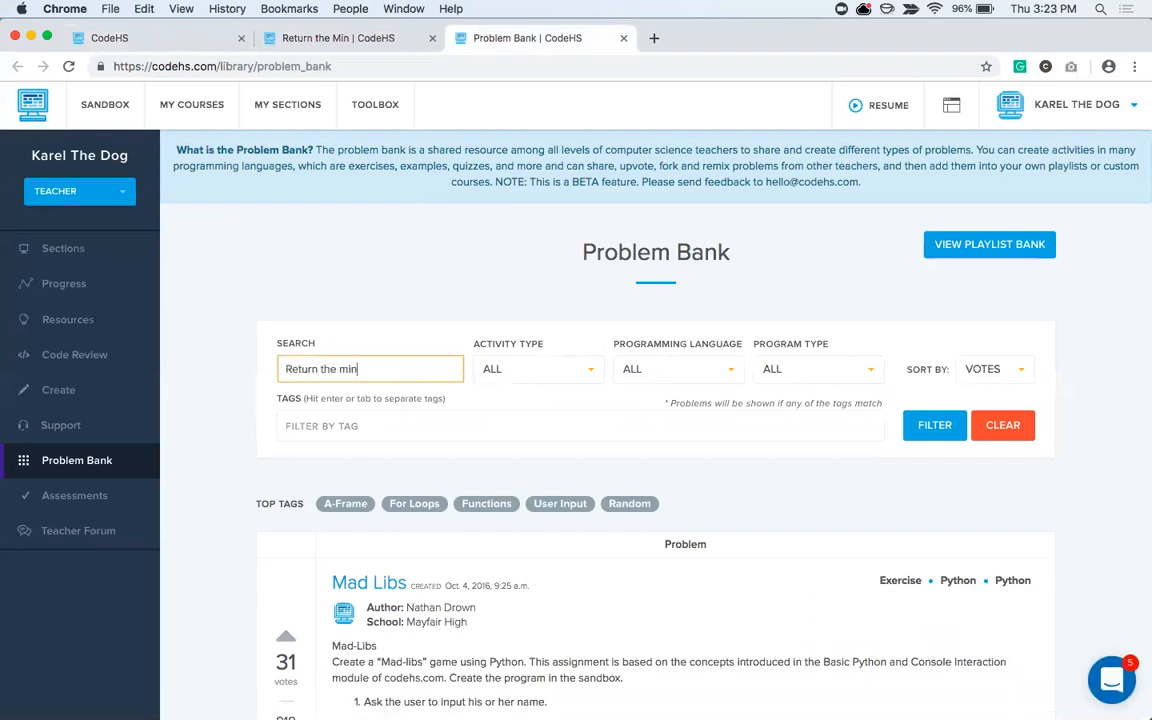
left_click(514, 374)
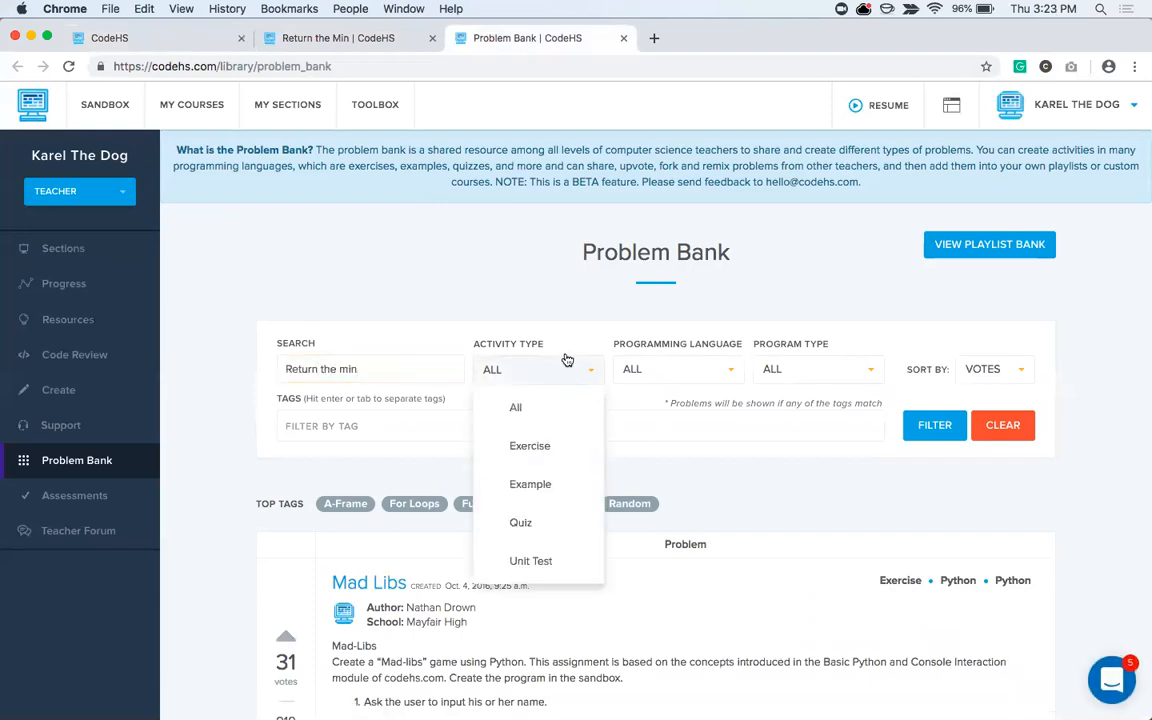
left_click(530, 560)
left_click(655, 375)
left_click(691, 463)
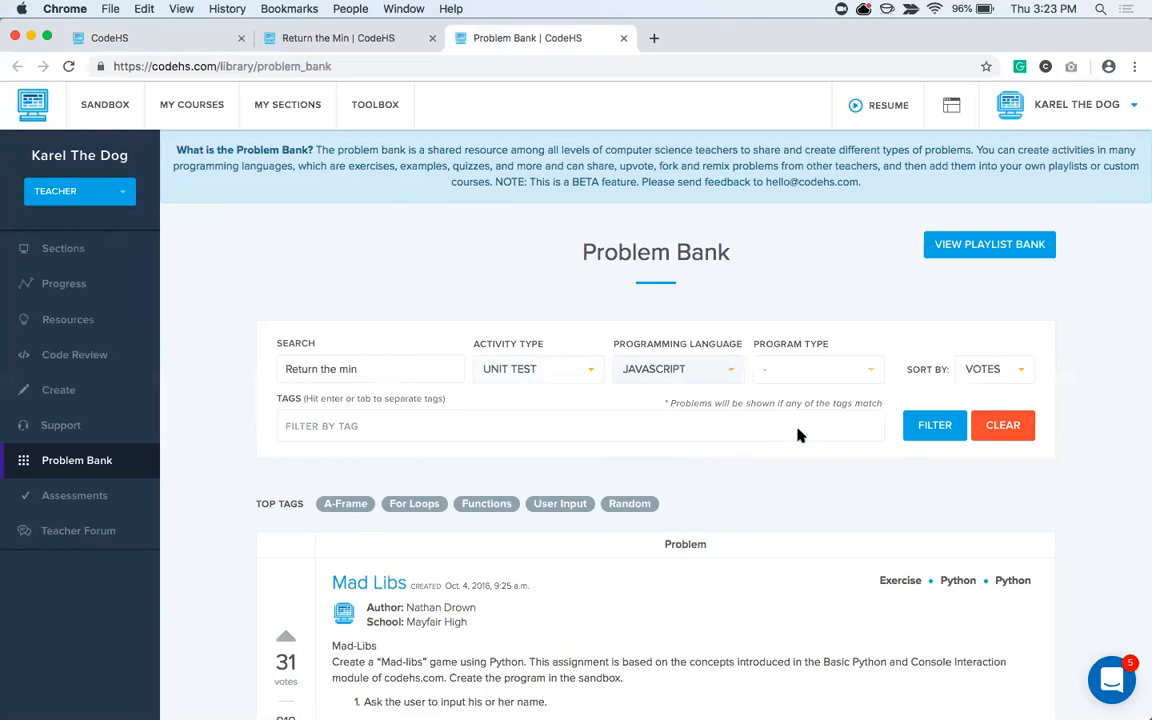
left_click(930, 427)
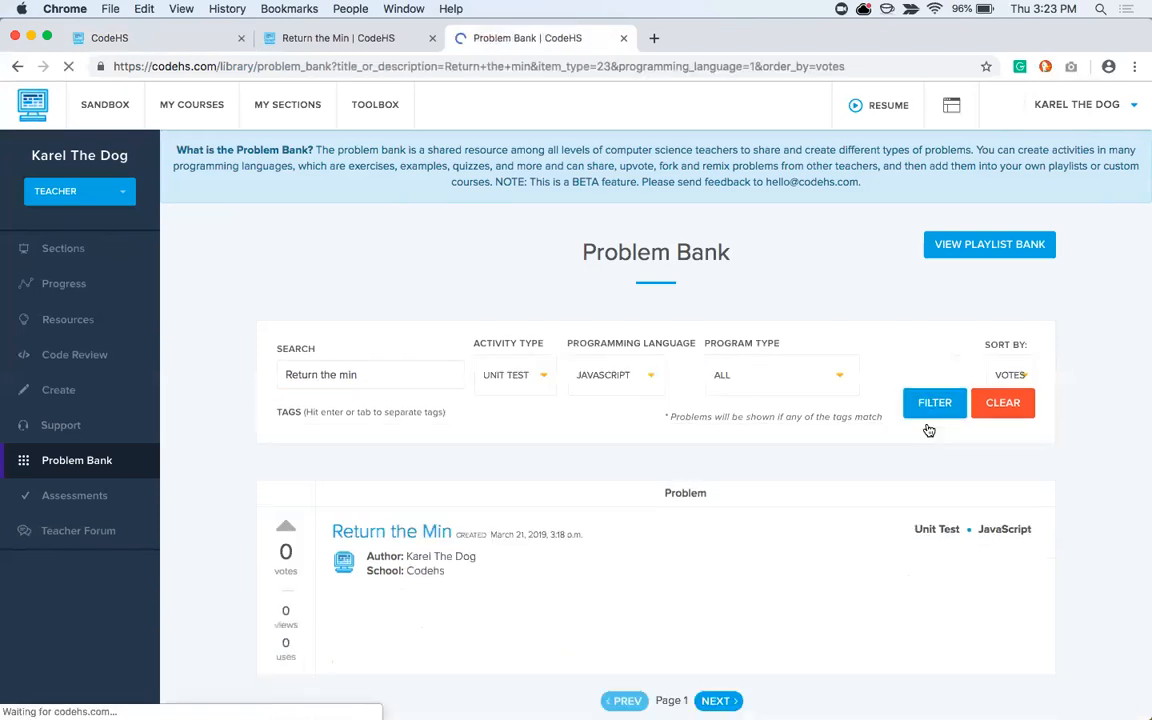
- Upvote the "Return the Min" problem and open its detail page
scroll(403, 541, "down", 1)
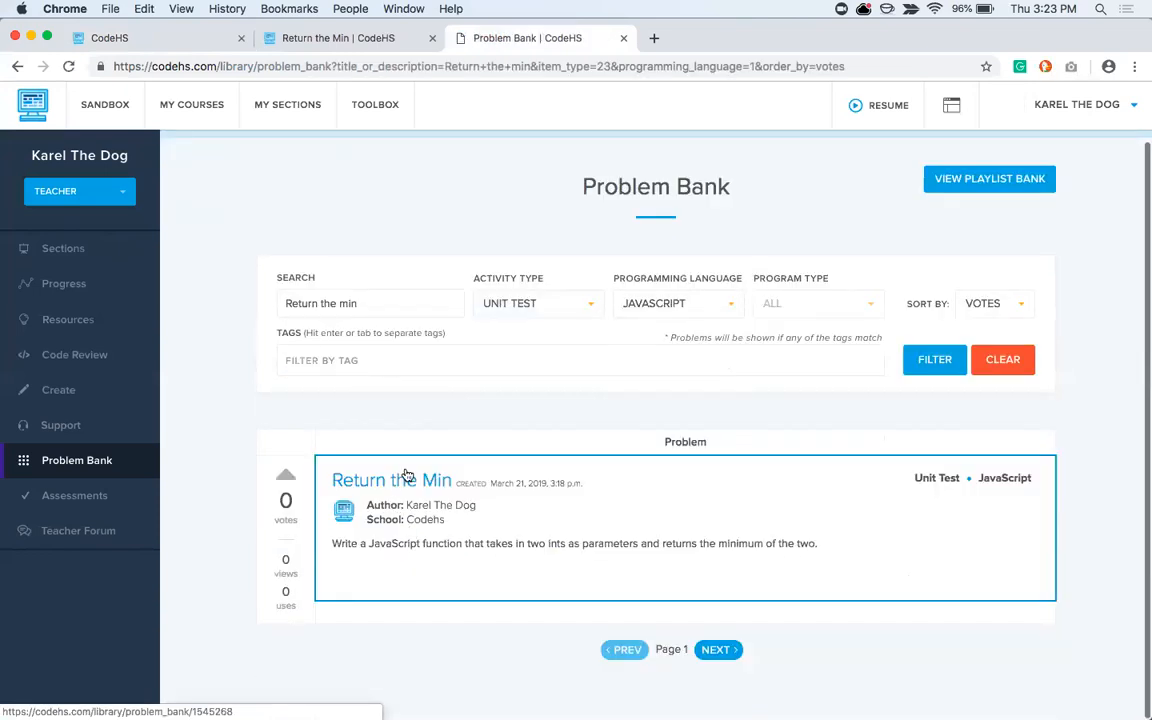
left_click(288, 478)
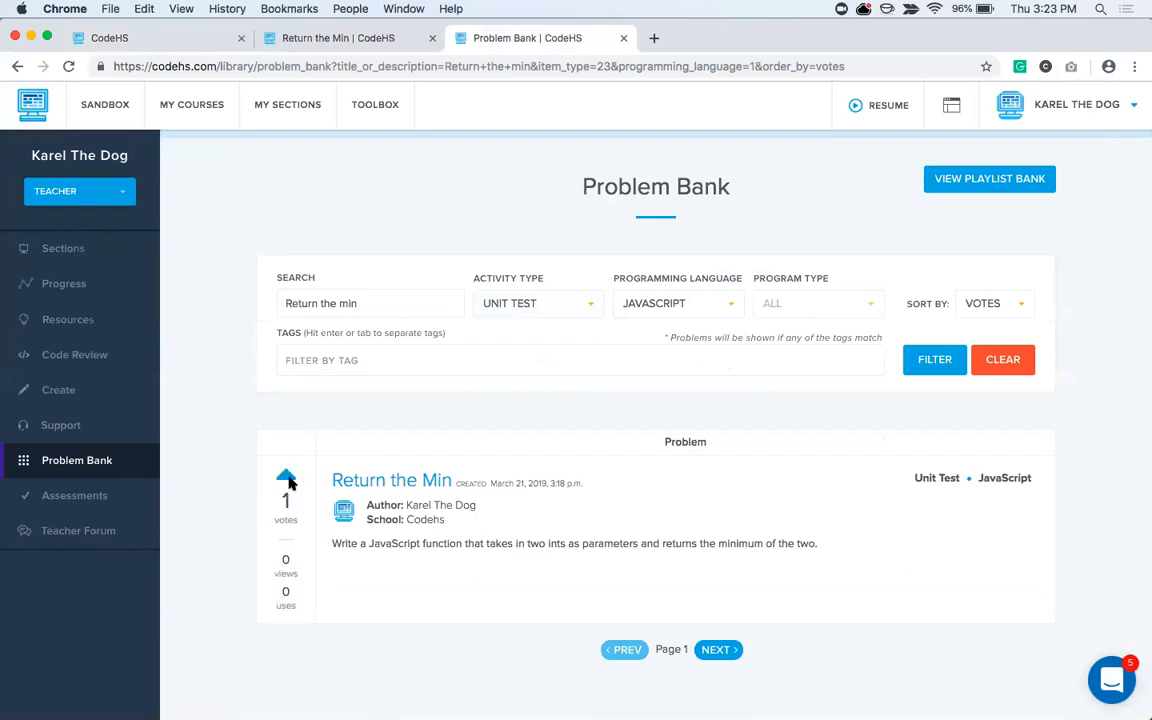
left_click(400, 482)
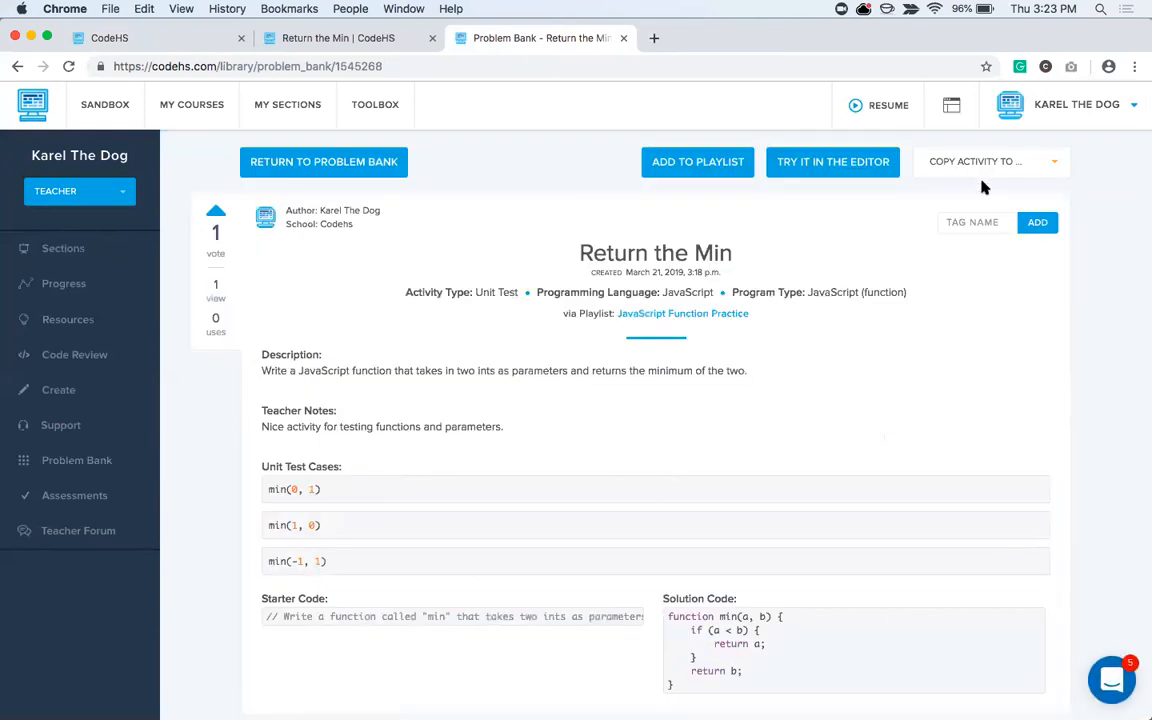
- Look at the copy destinations for the activity and add the tag "Functions" to it
left_click(982, 162)
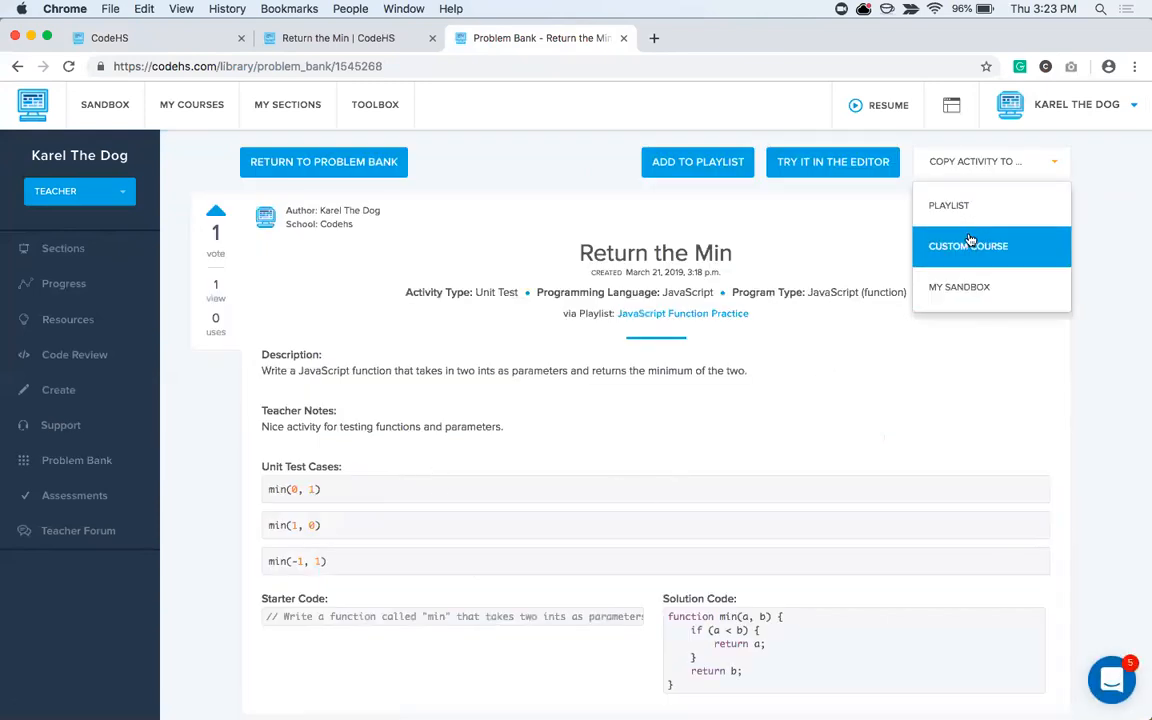
left_click(997, 174)
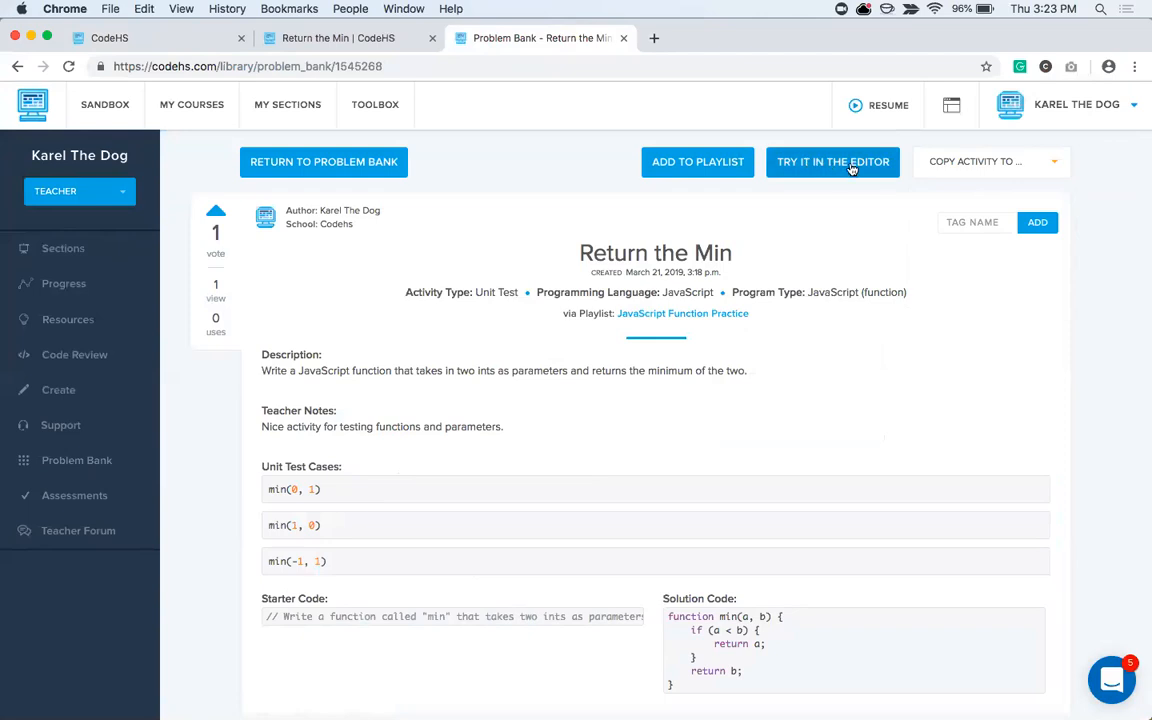
left_click(979, 224)
type("Functions")
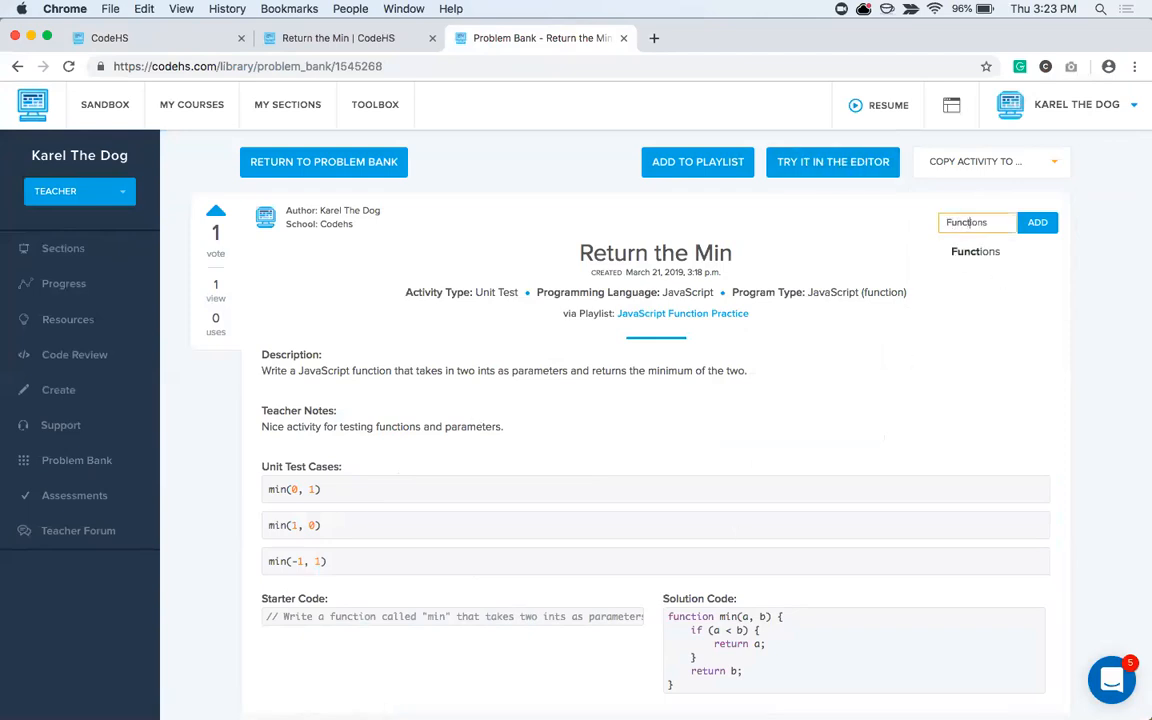
left_click(1038, 222)
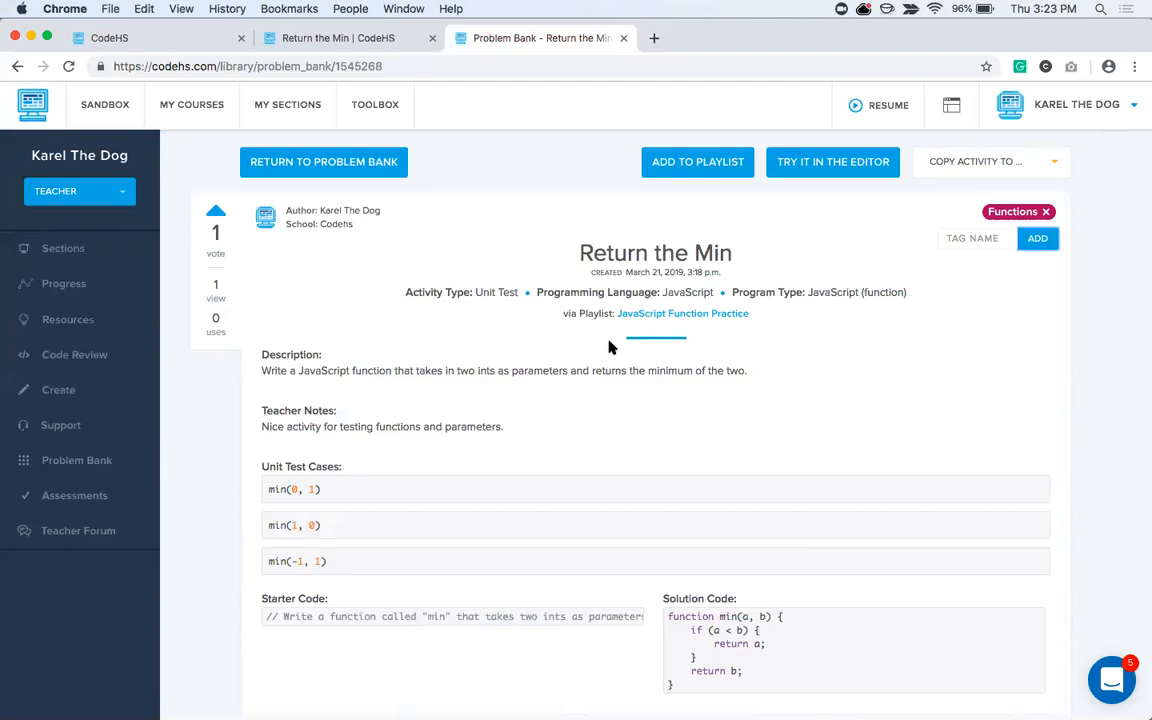
- Copy the "Return the Min" activity to the existing "JavaScript Functions" playlist
left_click(997, 169)
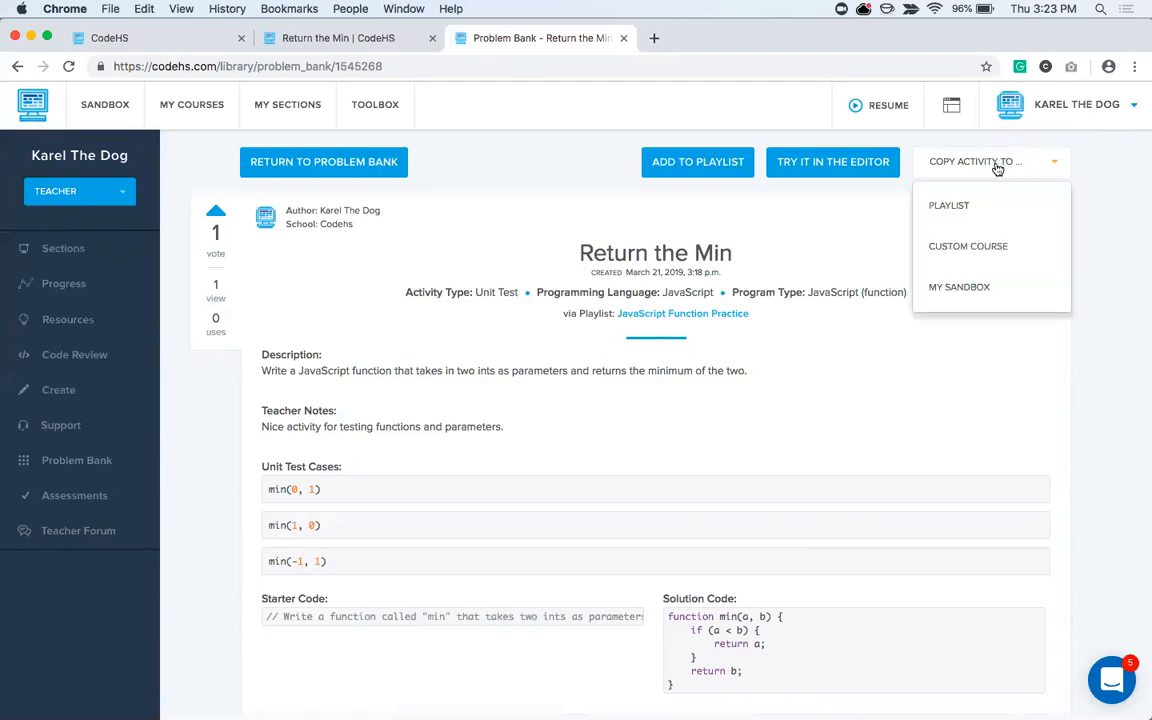
left_click(955, 210)
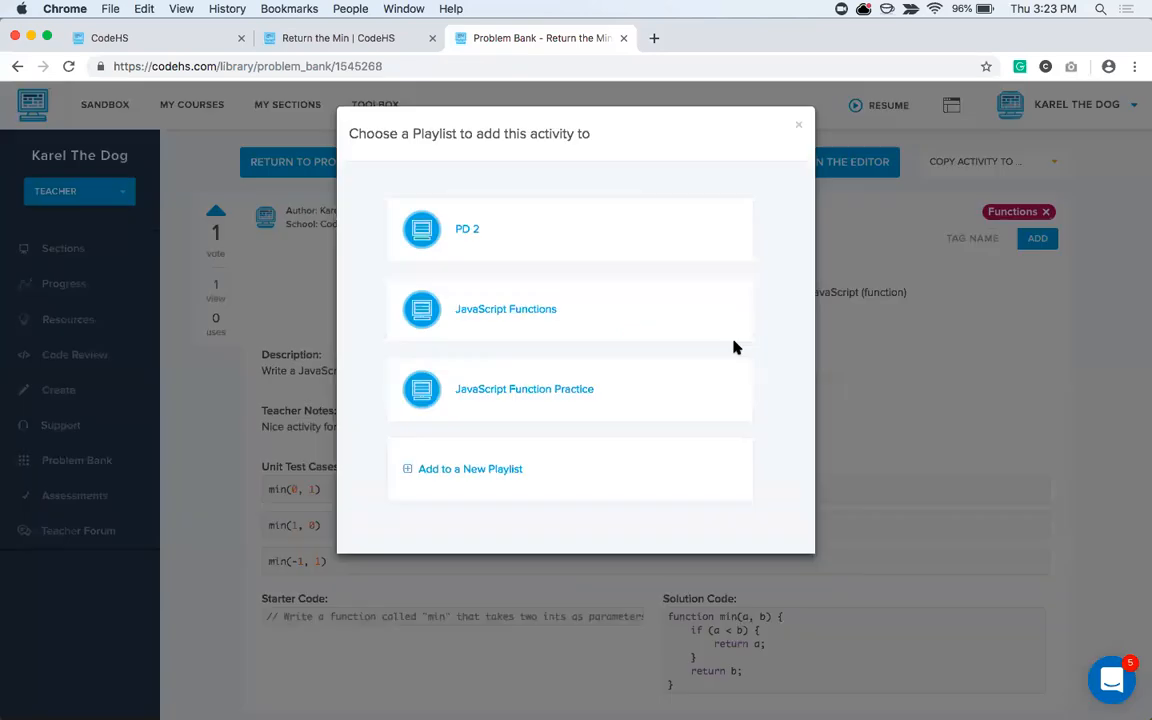
left_click(516, 320)
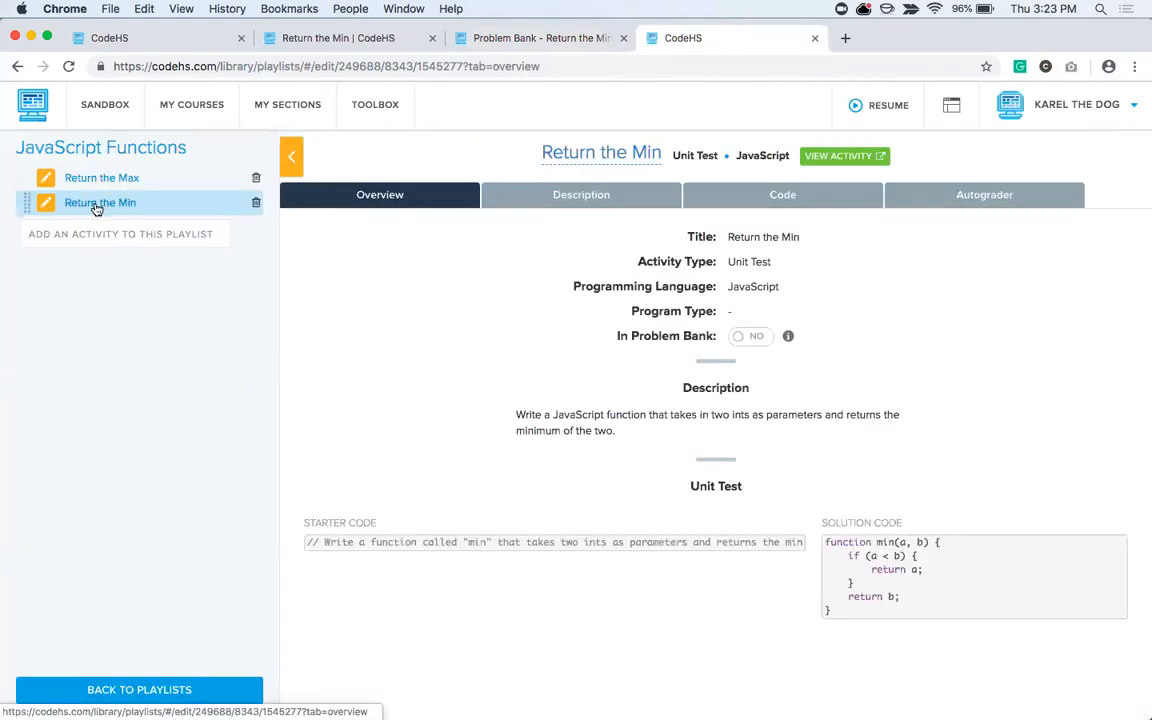
- Return to the playlists overview and check the class subscriptions of the "JavaScript Functions" and "JavaScript Function Practice" playlists
left_click(133, 692)
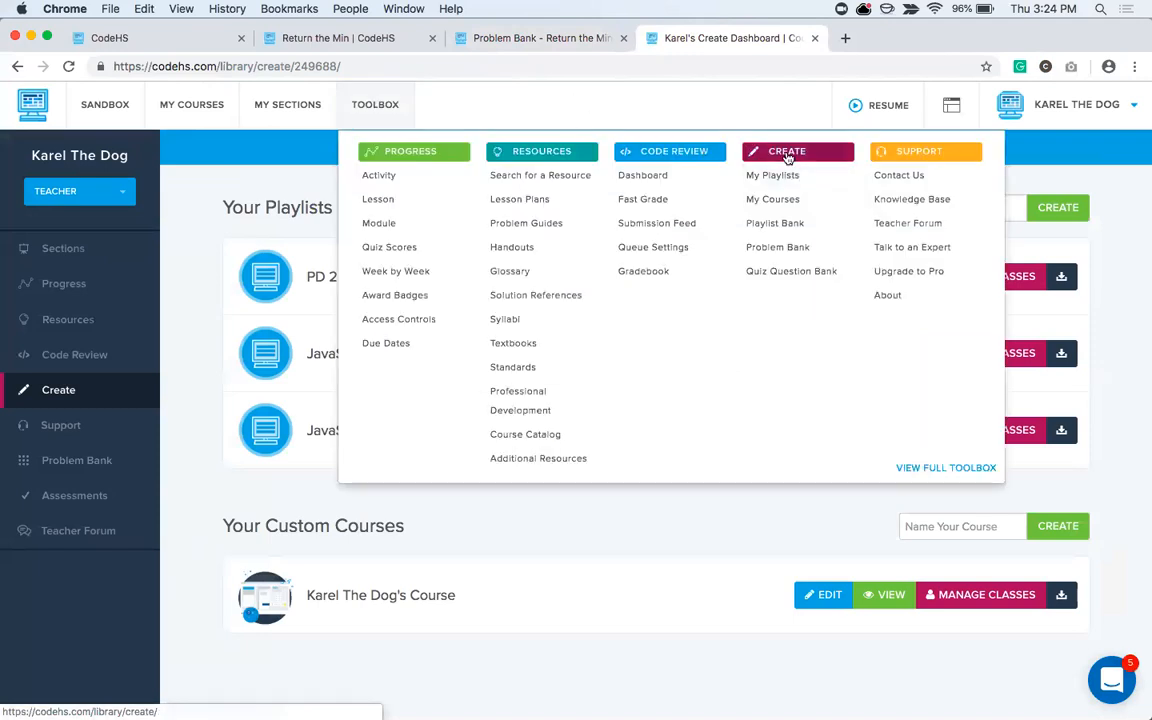
left_click(1086, 525)
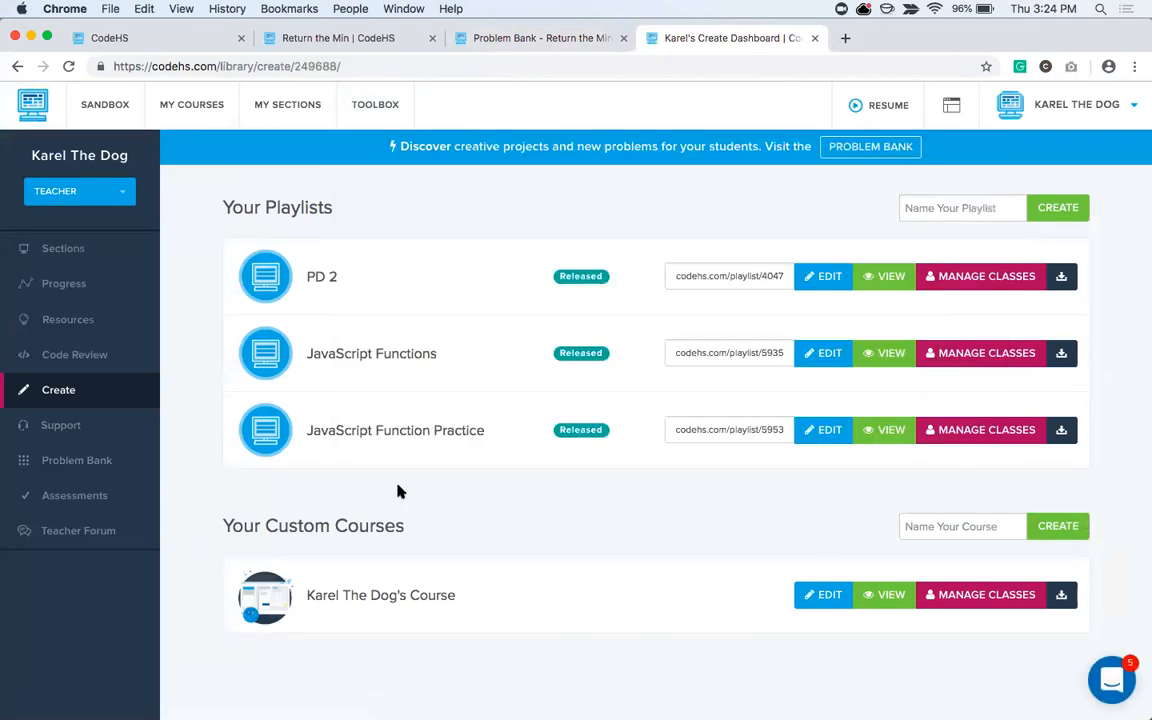
left_click(985, 380)
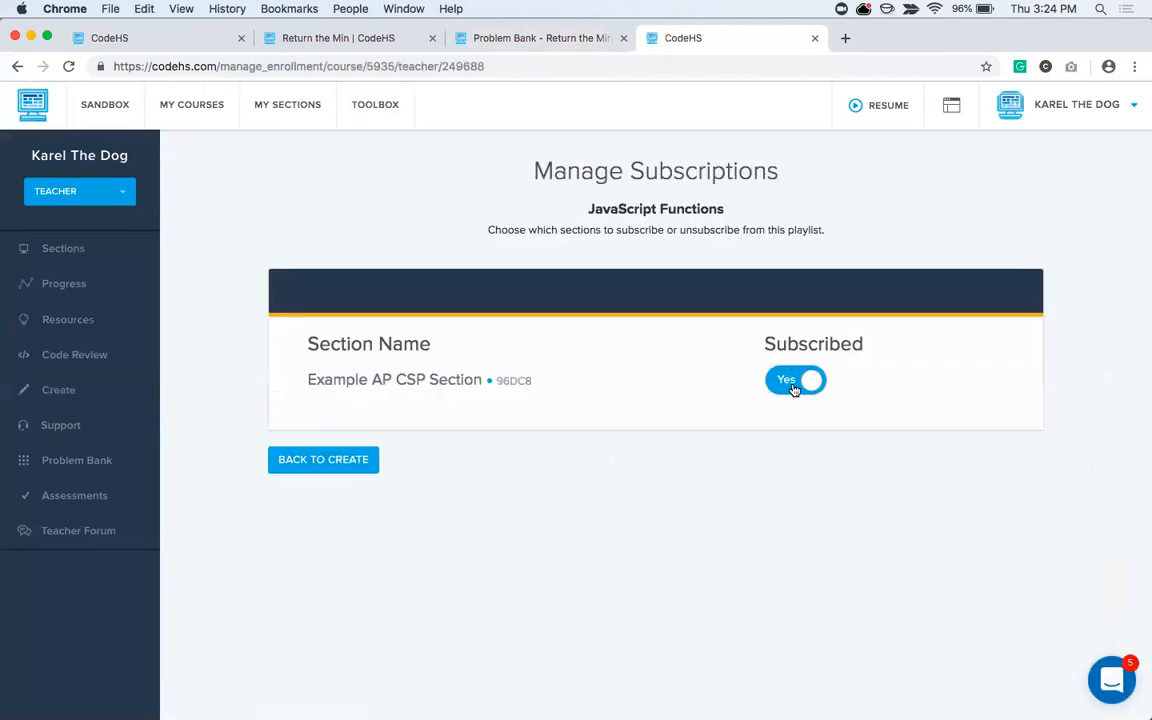
left_click(366, 460)
left_click(982, 432)
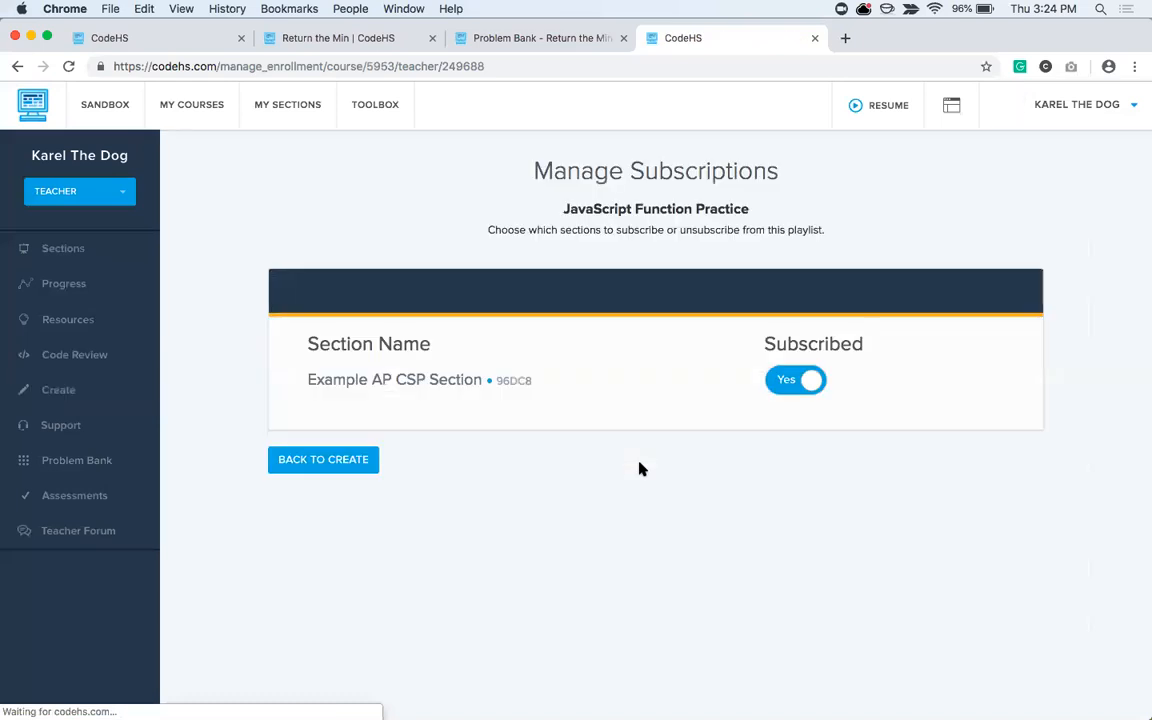
left_click(321, 460)
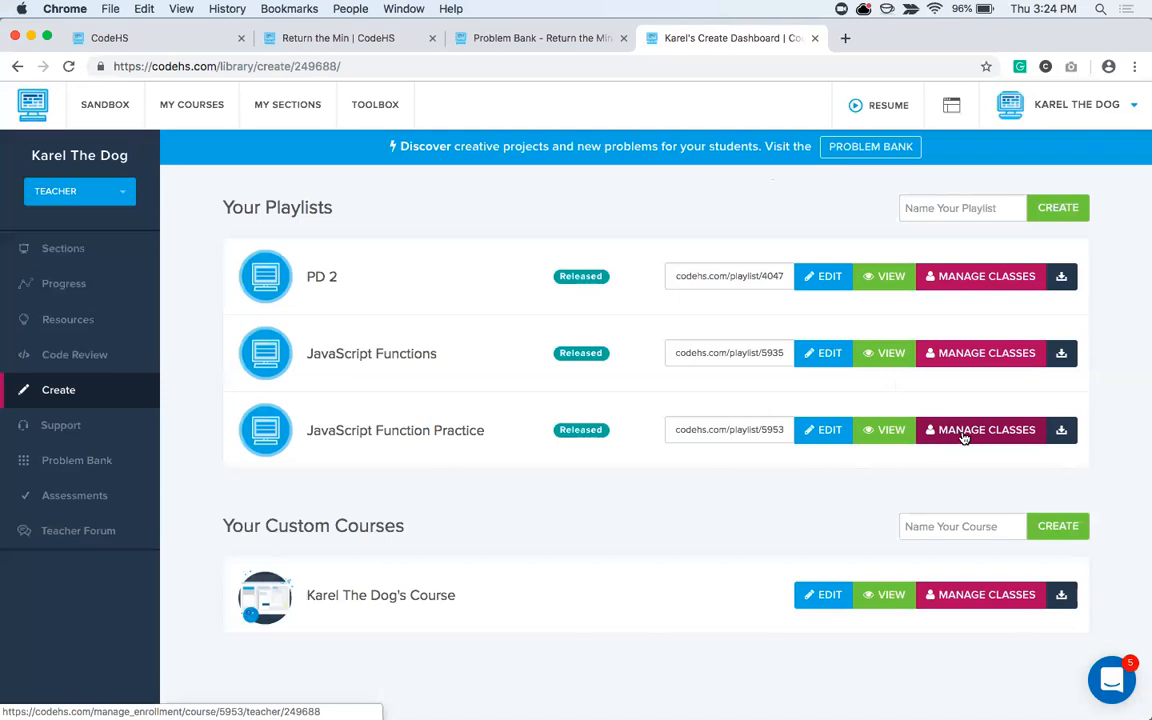
key("super+Tab")
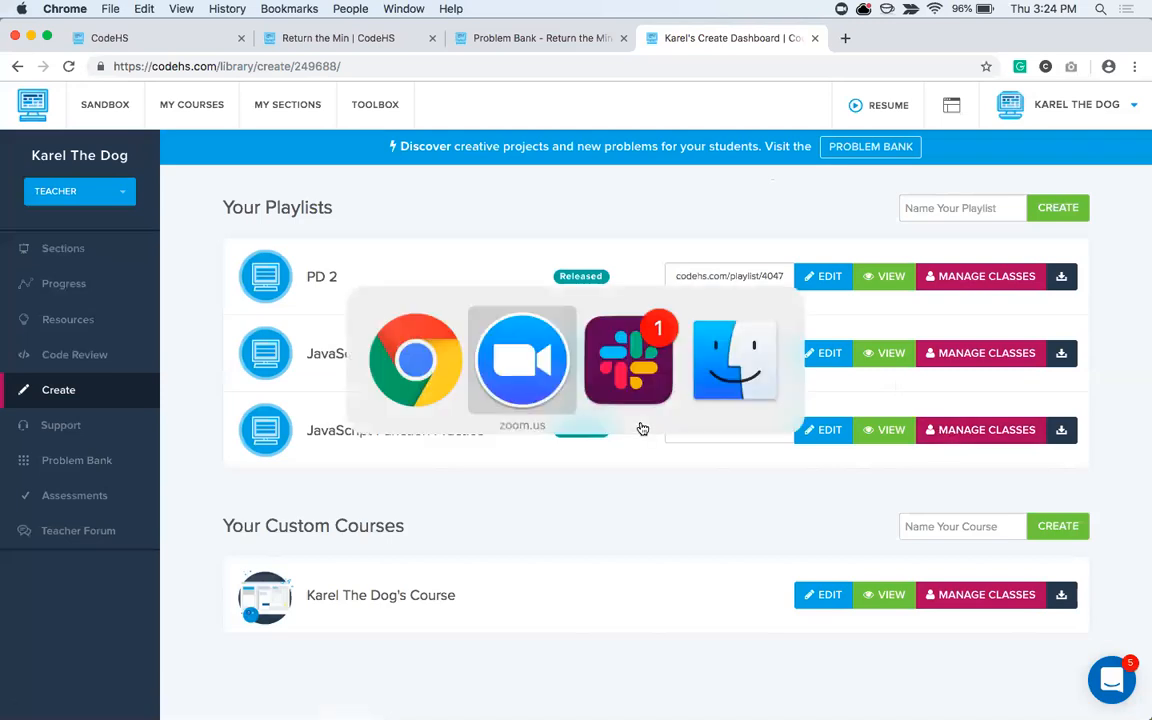
key("super+shift+Tab")
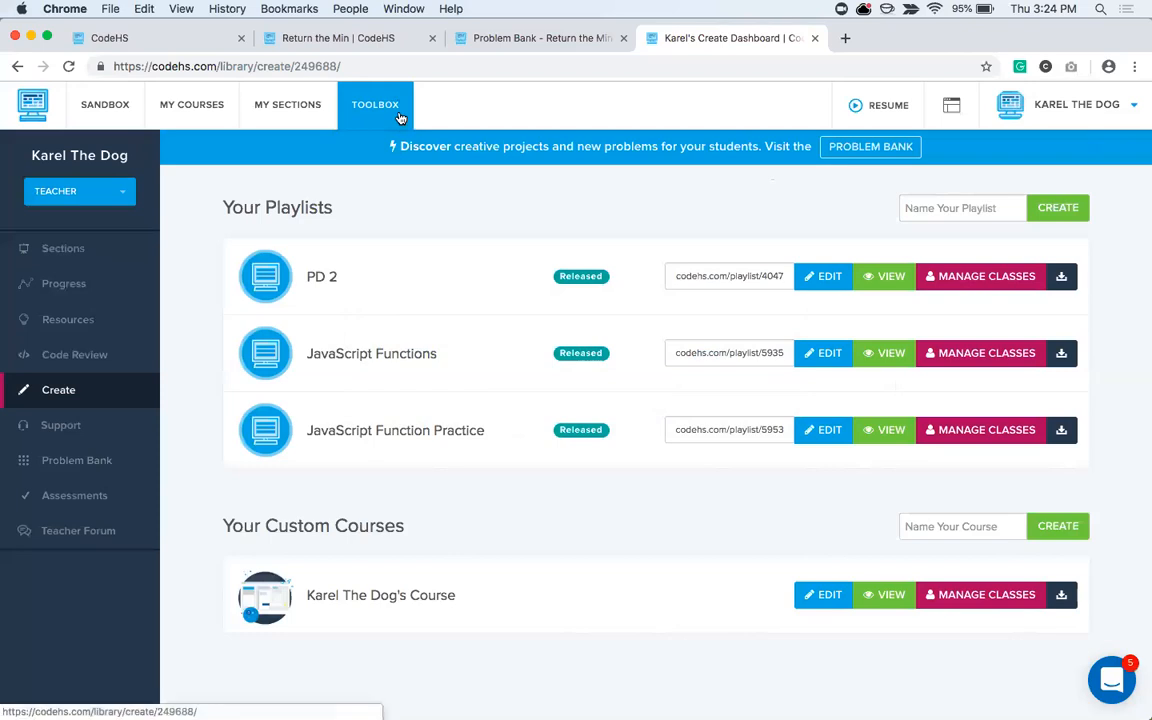
- View the Quiz Question Bank, followed by the Playlist Bank
mouse_move(372, 104)
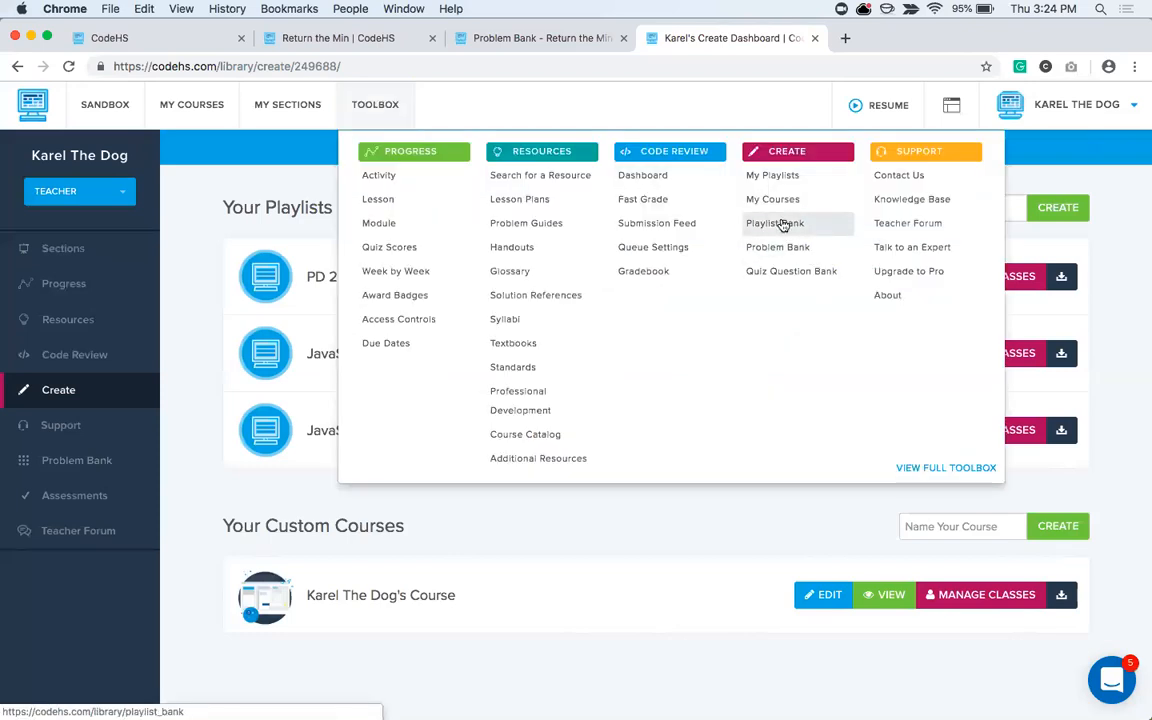
left_click(790, 276)
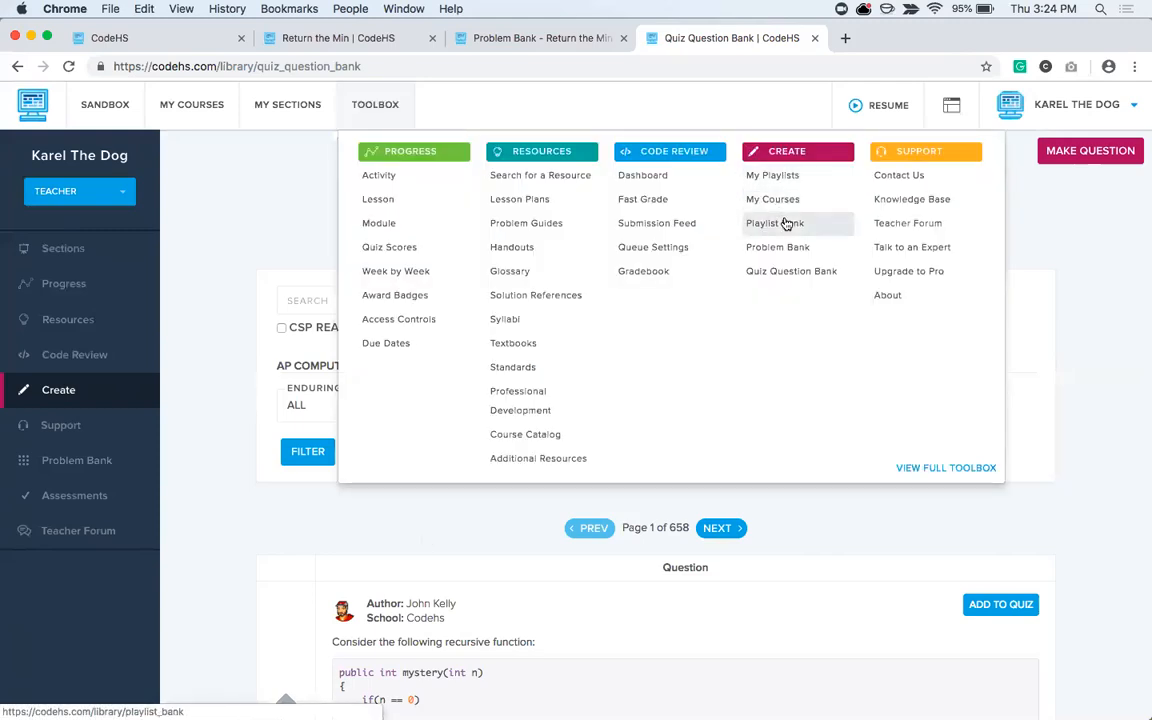
left_click(780, 222)
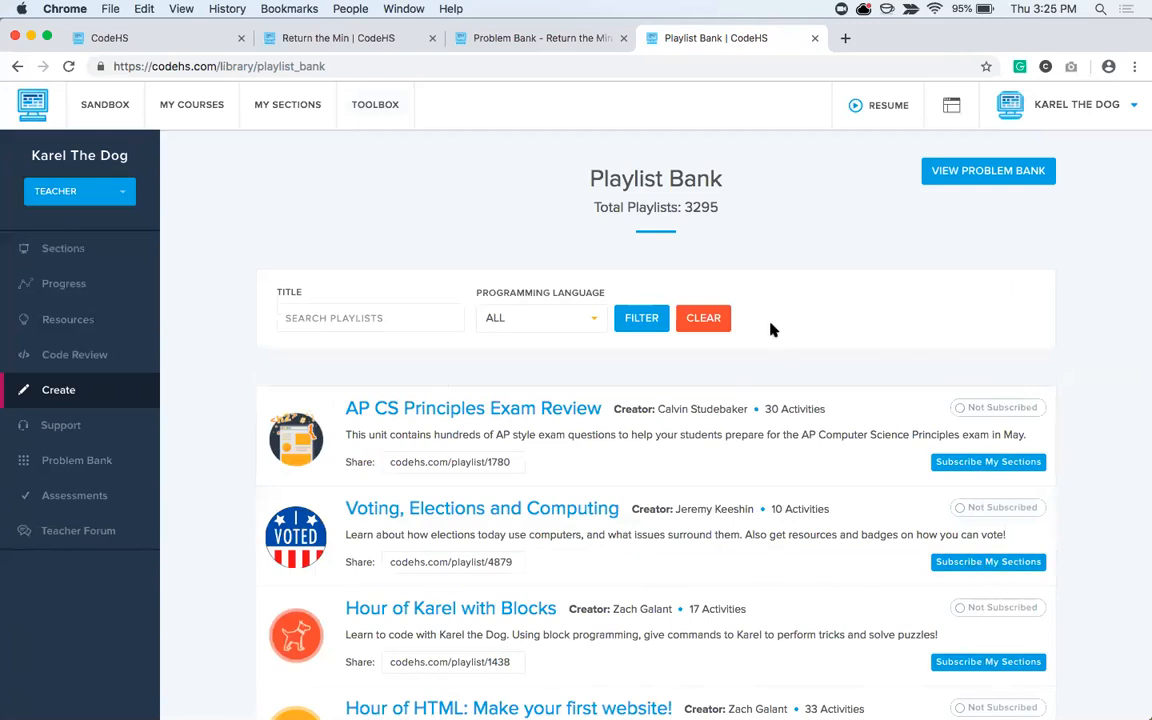
key("super+Tab")
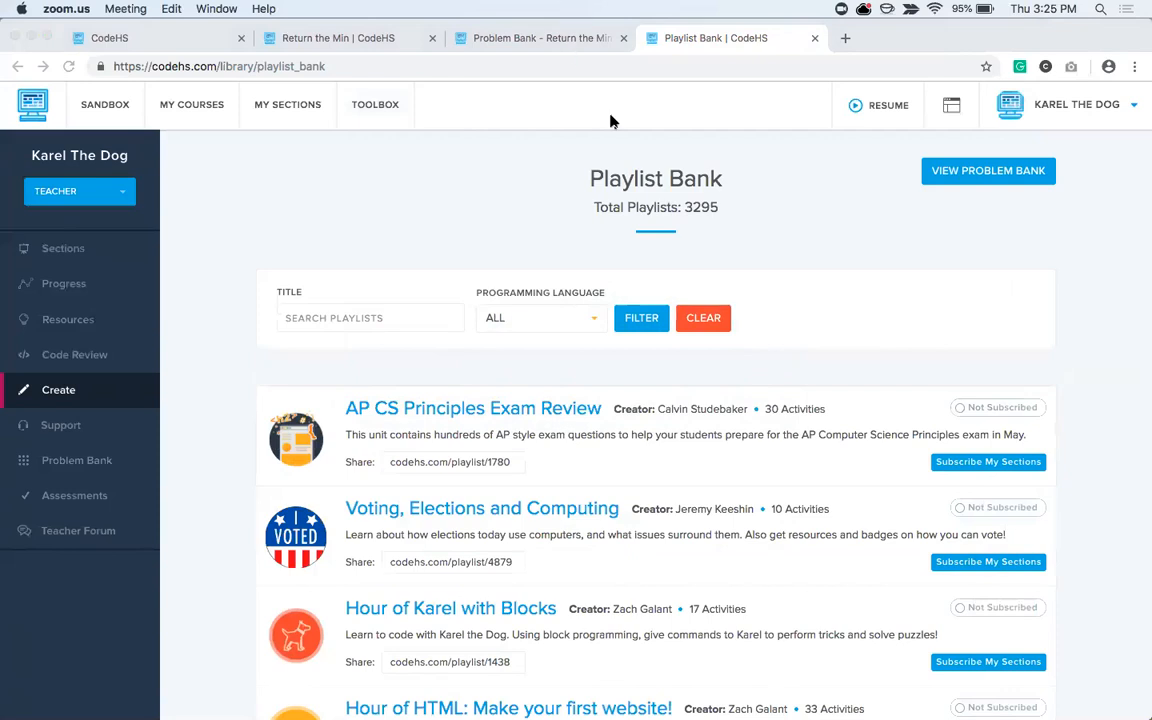
left_click(828, 36)
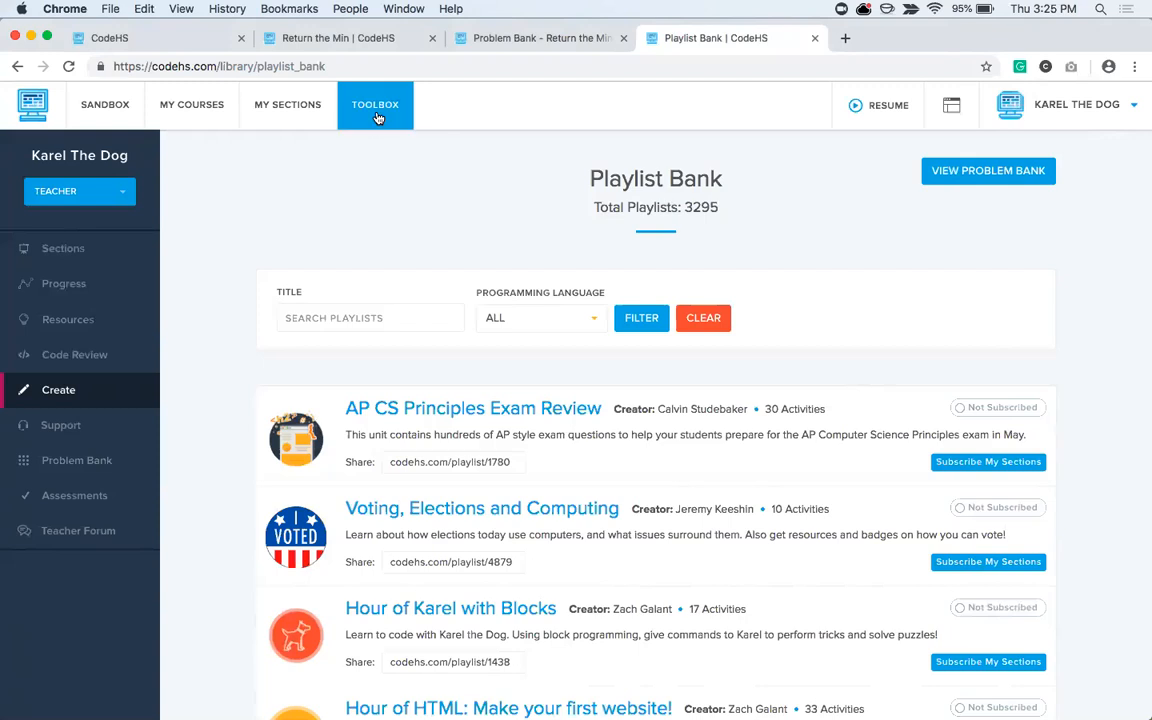
- Open the Quiz Question Bank and look through the Enduring Understanding and Learning Objective filter options
mouse_move(375, 104)
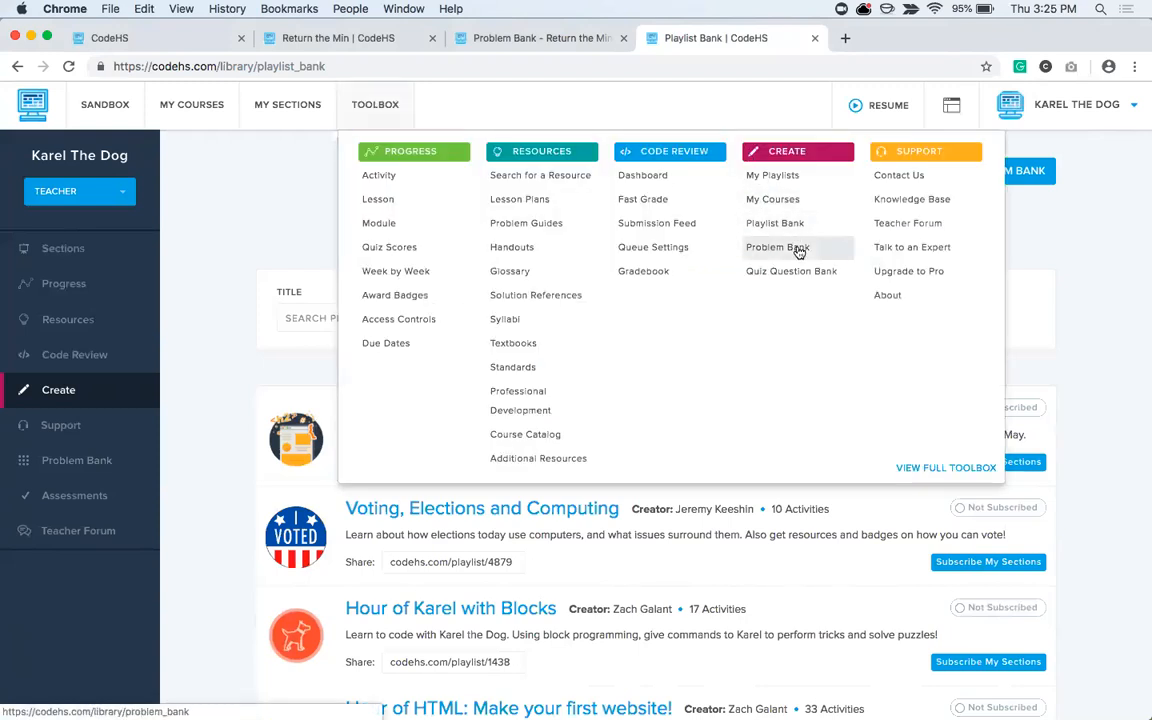
left_click(806, 283)
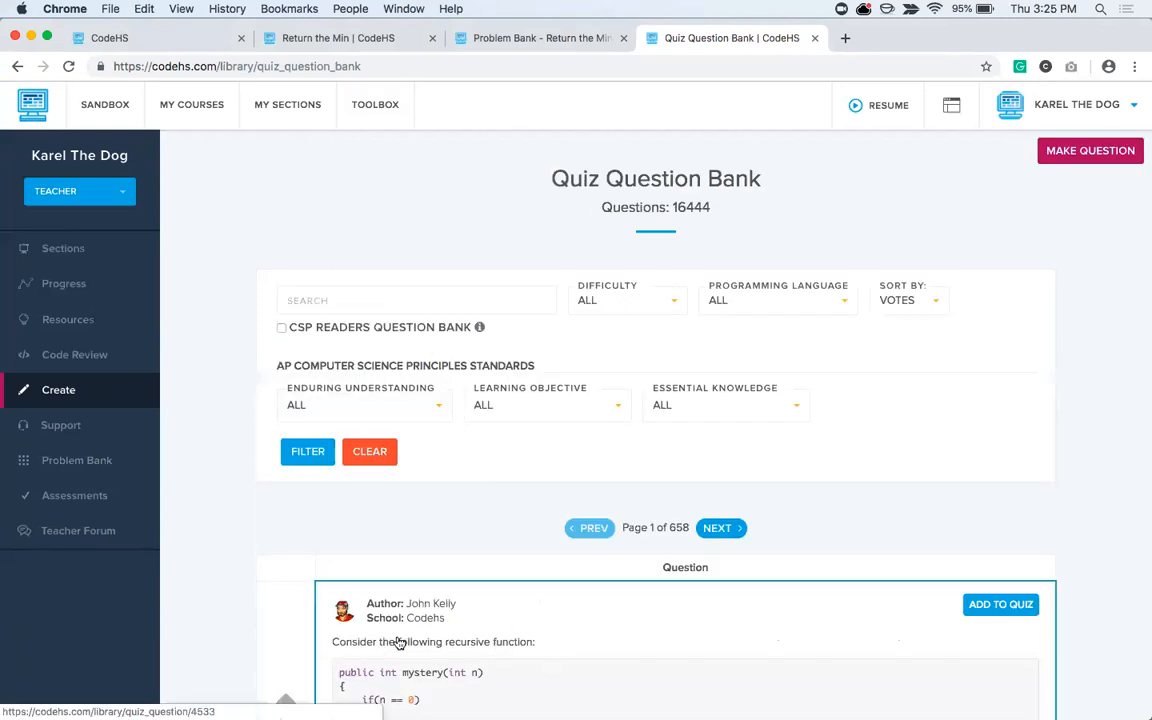
left_click(406, 304)
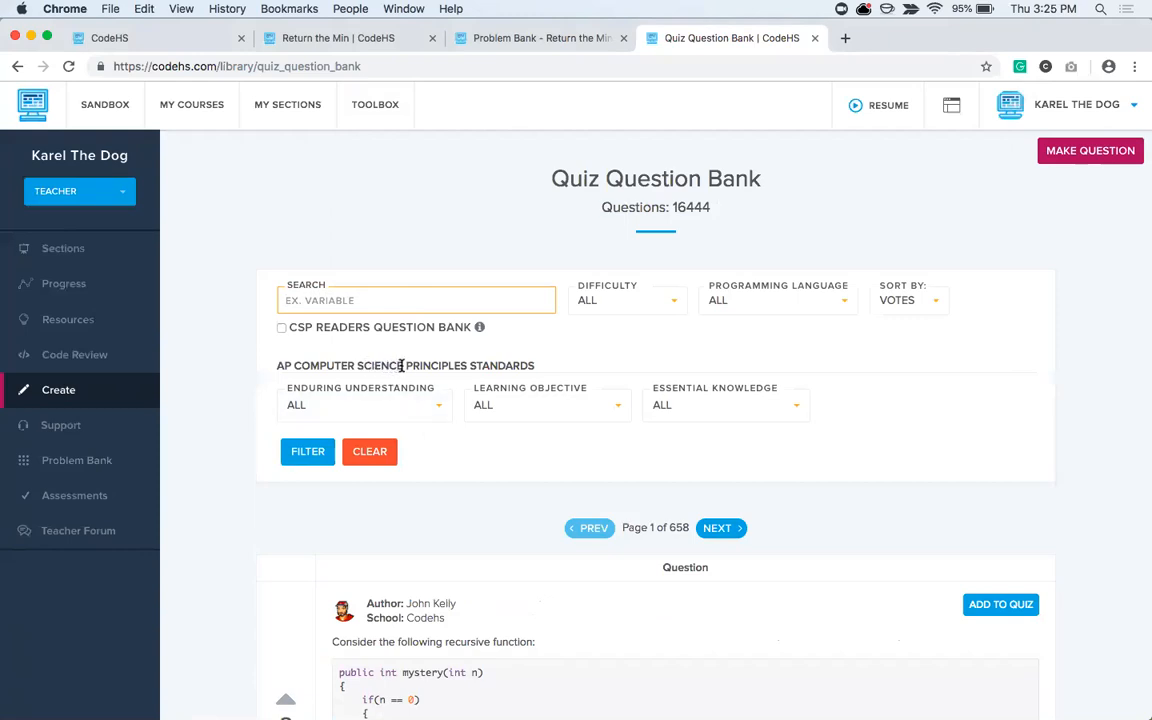
left_click(406, 416)
scroll(380, 600, "down", 3)
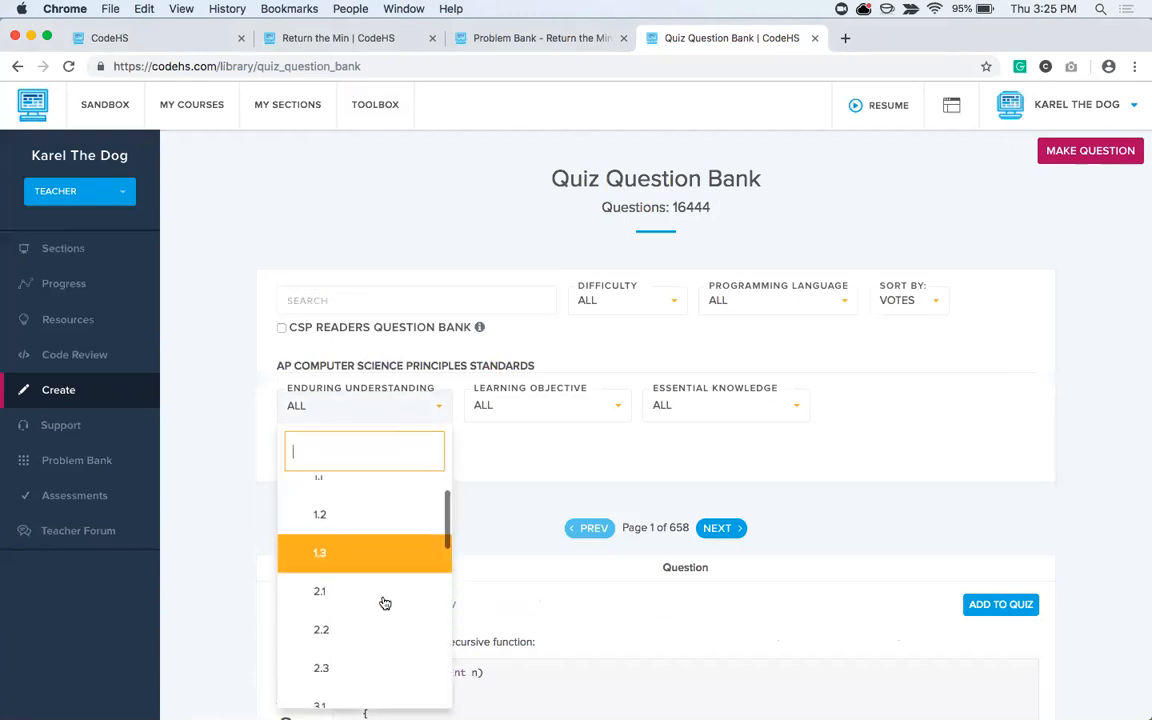
left_click(369, 413)
left_click(555, 405)
scroll(571, 566, "down", 3)
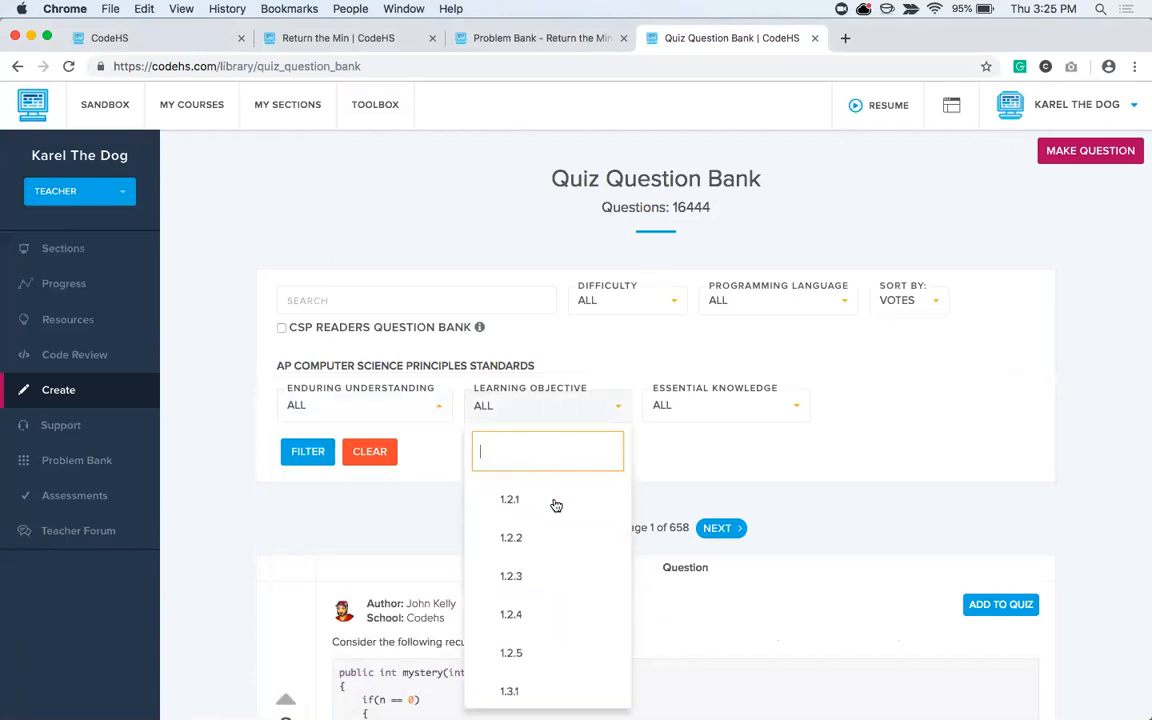
left_click(600, 412)
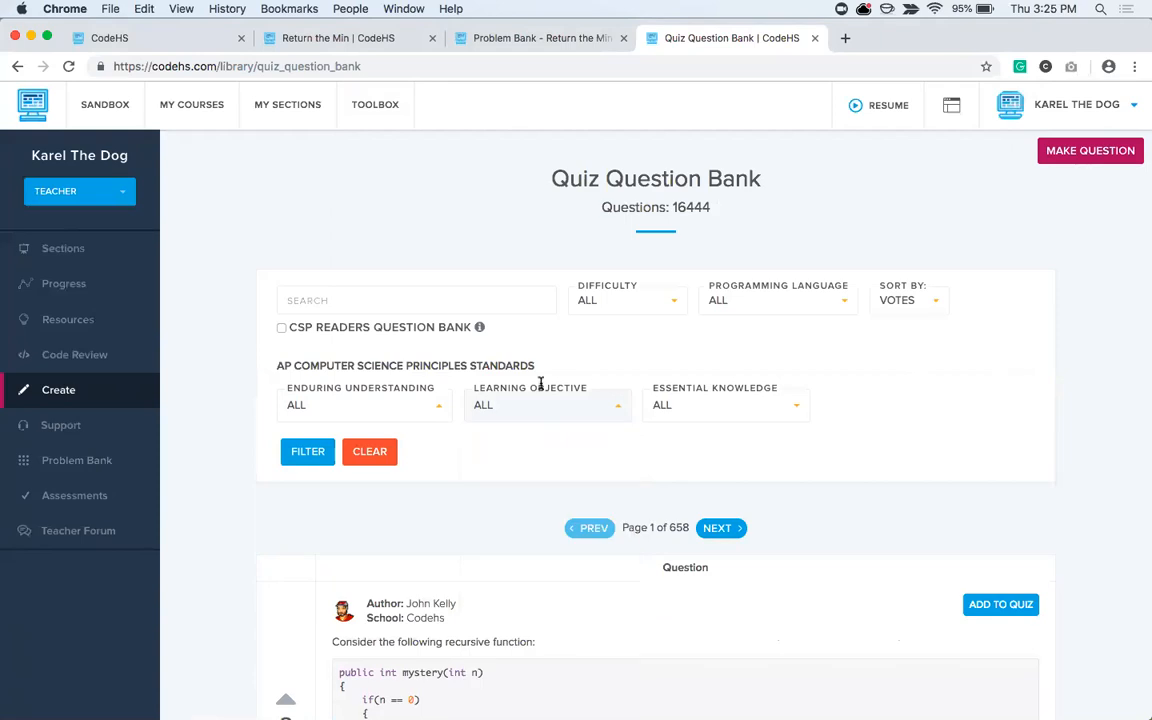
left_click(535, 419)
left_click(360, 295)
type("cyber")
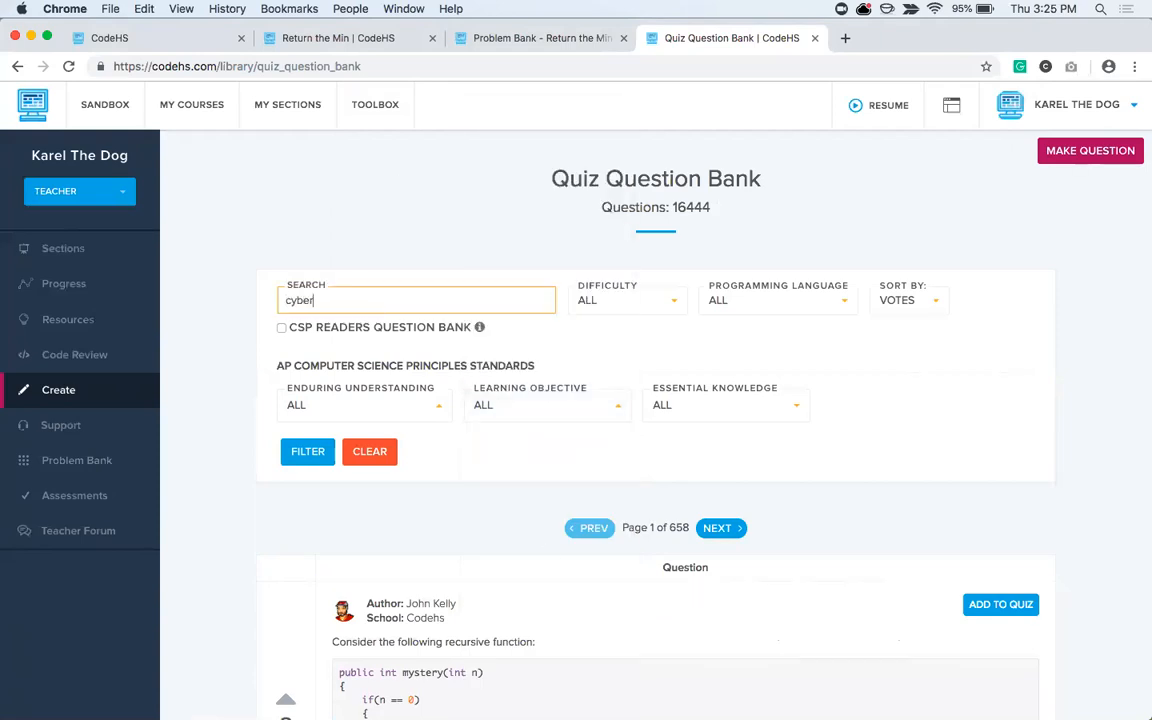
type("security")
key("BackSpace")
key("BackSpace")
key("BackSpace")
key("BackSpace")
key("BackSpace")
key("BackSpace")
key("BackSpace")
key("BackSpace")
key("BackSpace")
key("BackSpace")
key("BackSpace")
key("BackSpace")
key("BackSpace")
- Filter the quiz questions by the search term "phish" and look through the matching questions
type("phish")
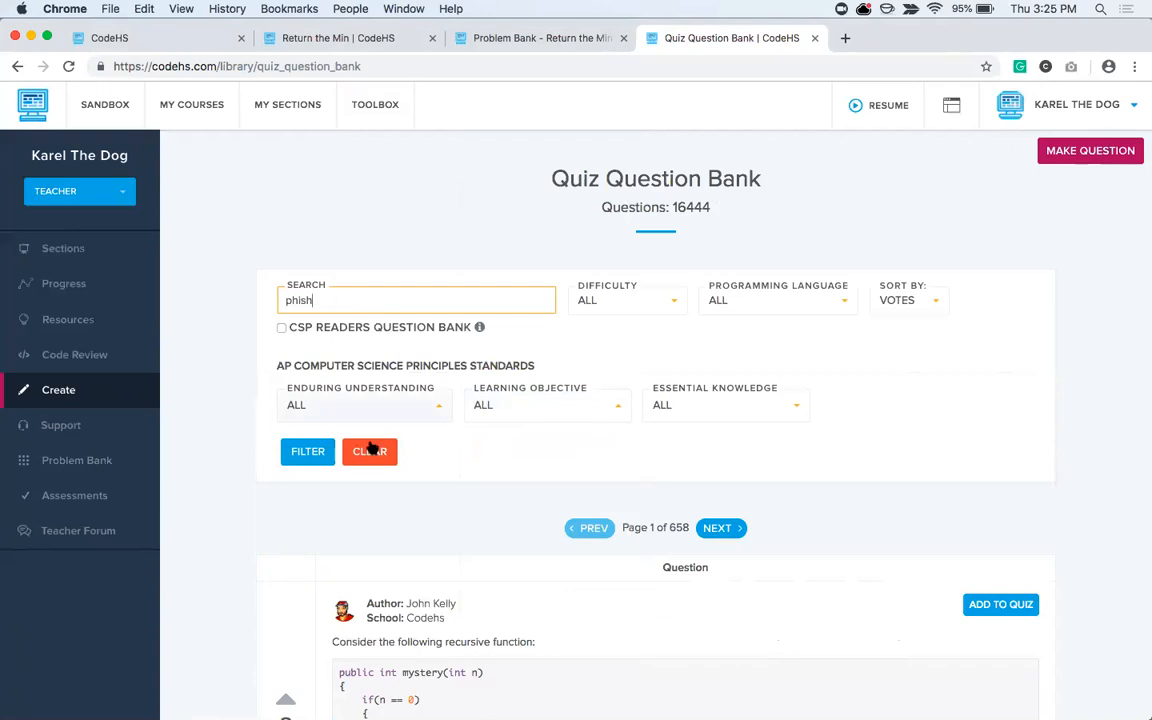
left_click(309, 451)
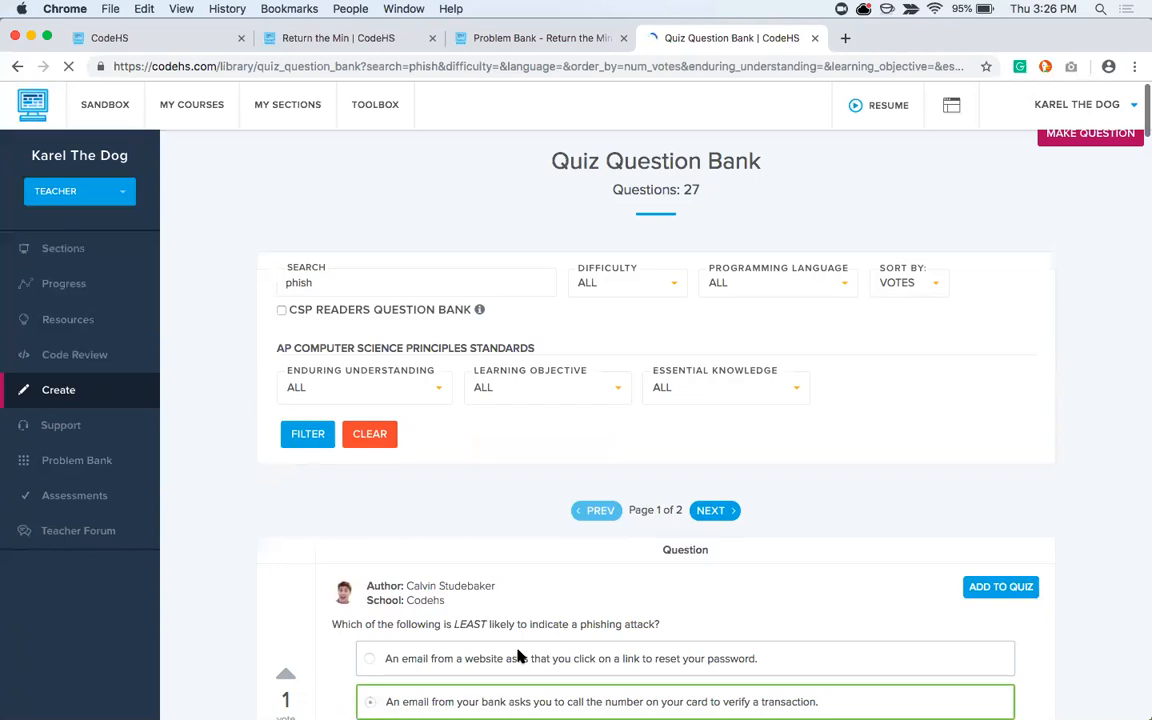
scroll(600, 640, "down", 3)
scroll(664, 616, "down", 5)
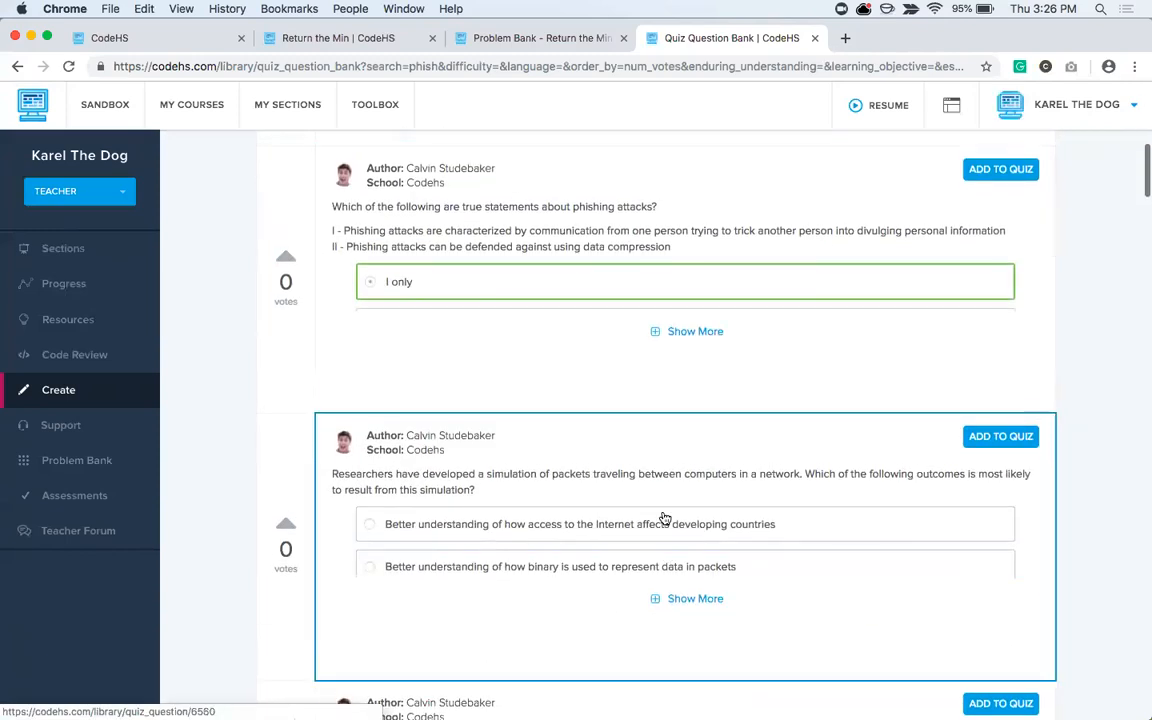
scroll(670, 480, "up", 8)
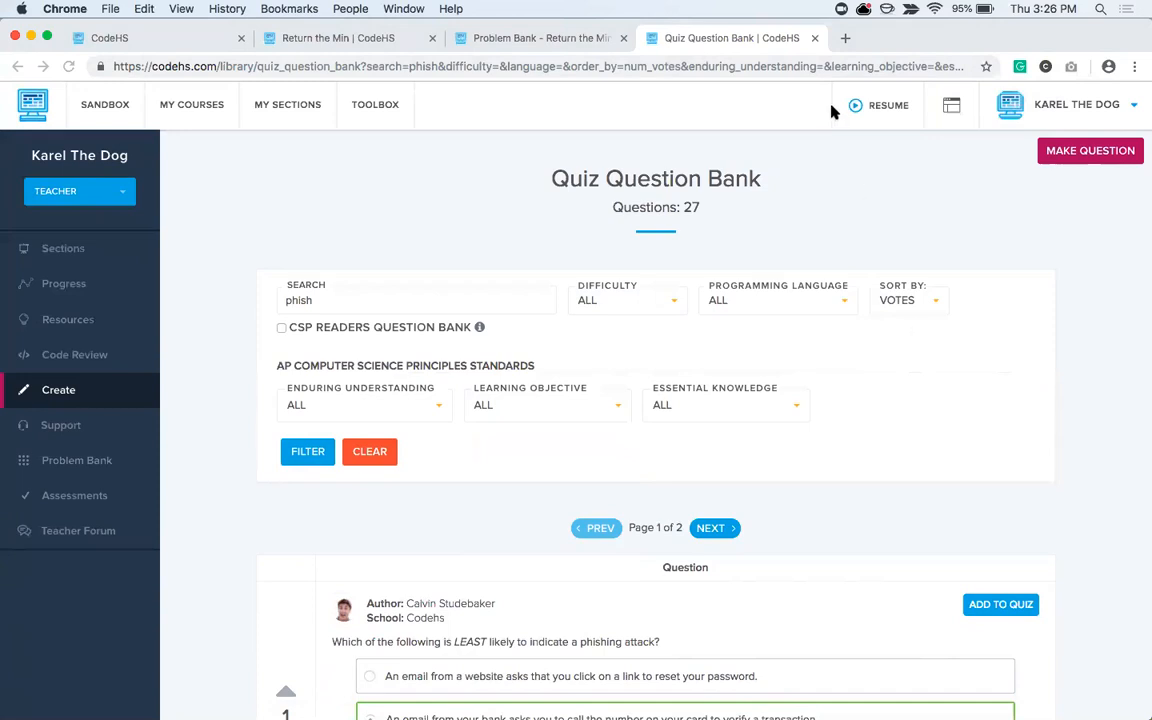
- Open the Problem Bank and look at its search and tag filters and the first listed problem
left_click(393, 110)
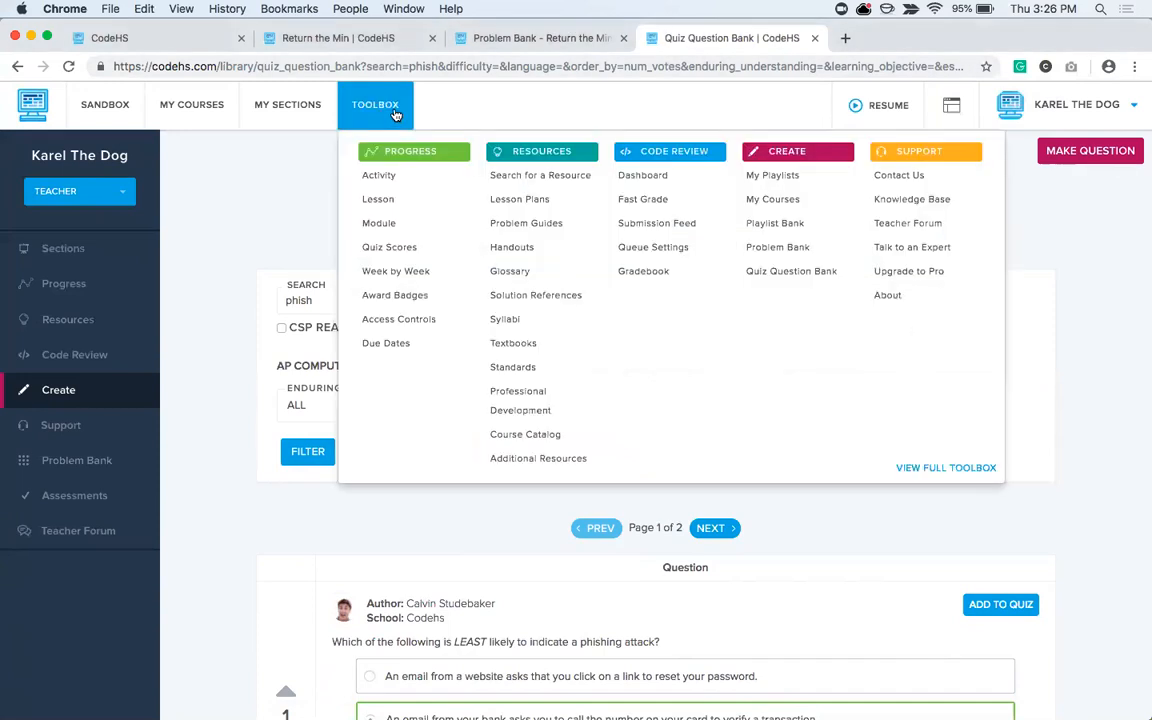
left_click(800, 248)
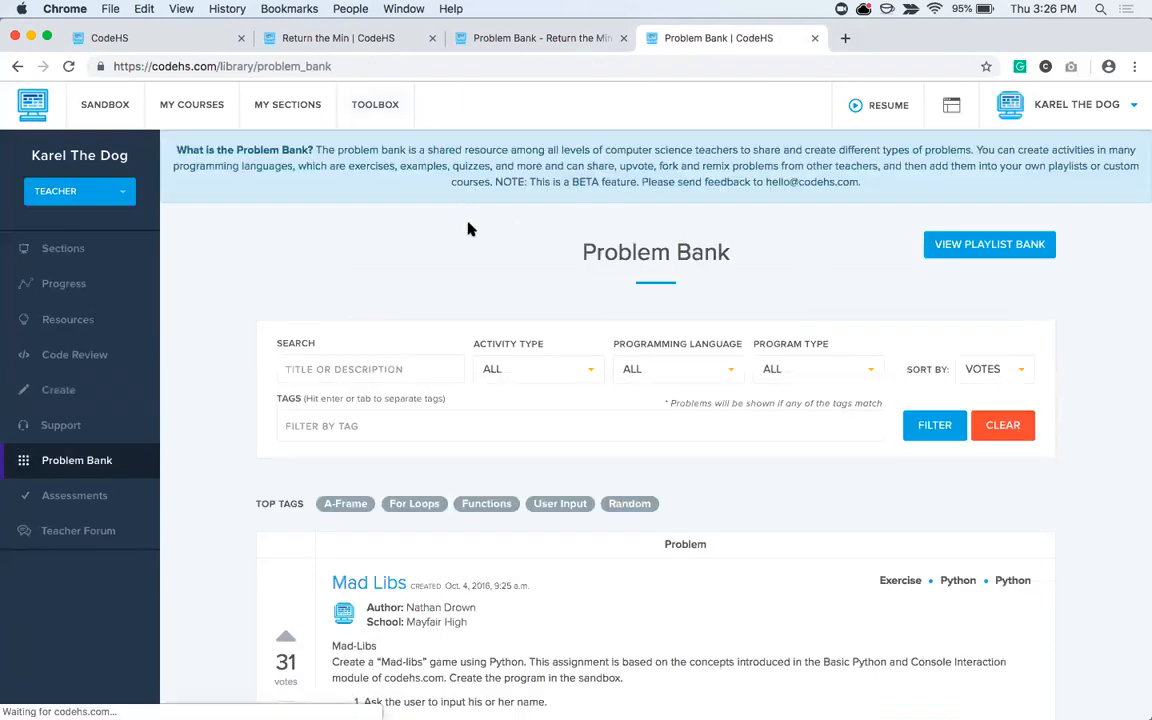
scroll(226, 571, "down", 3)
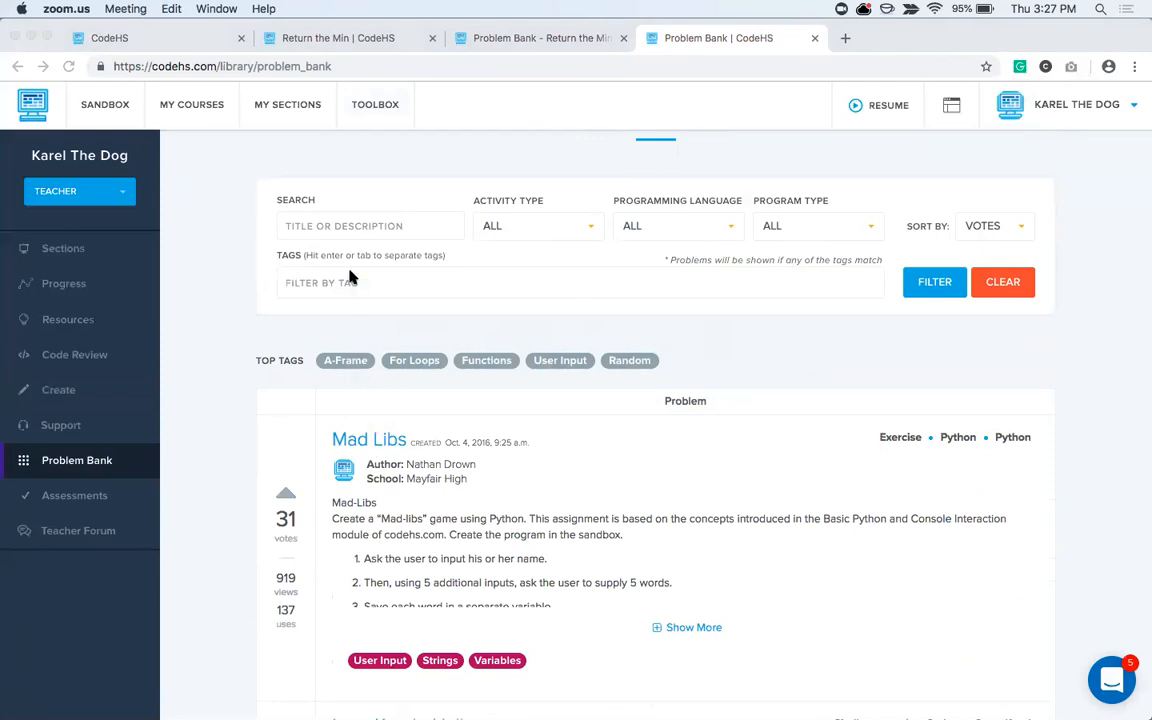
left_click(365, 285)
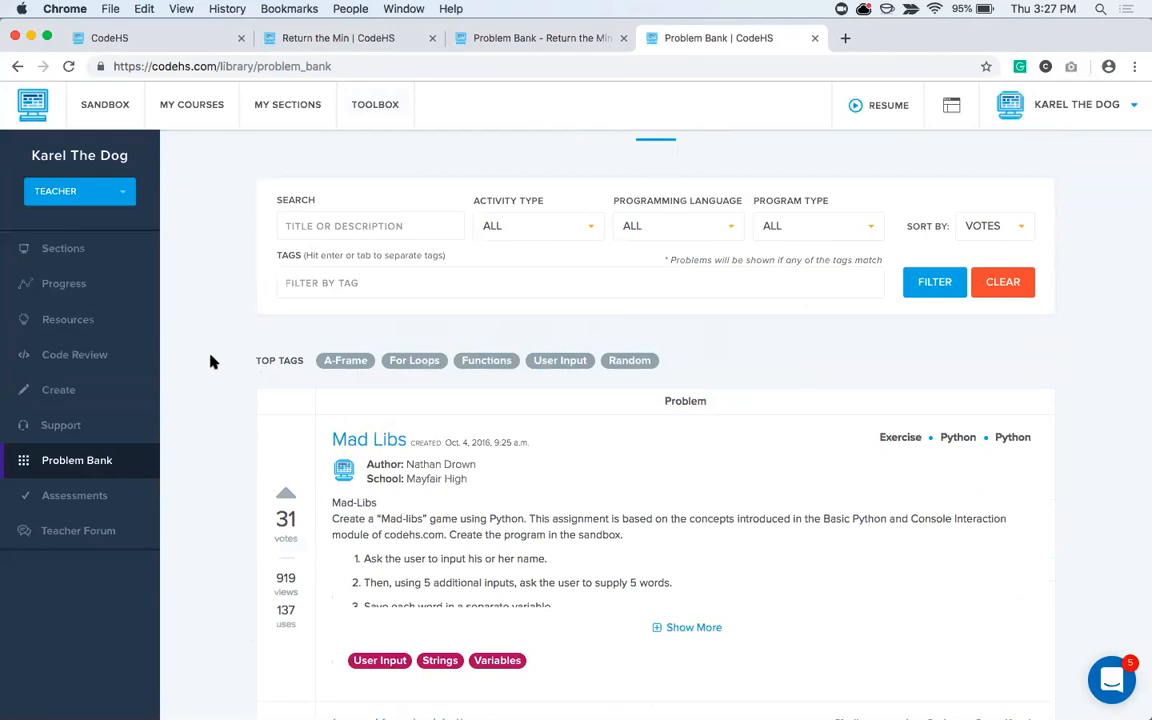
key("super+Tab")
key("super+Tab")
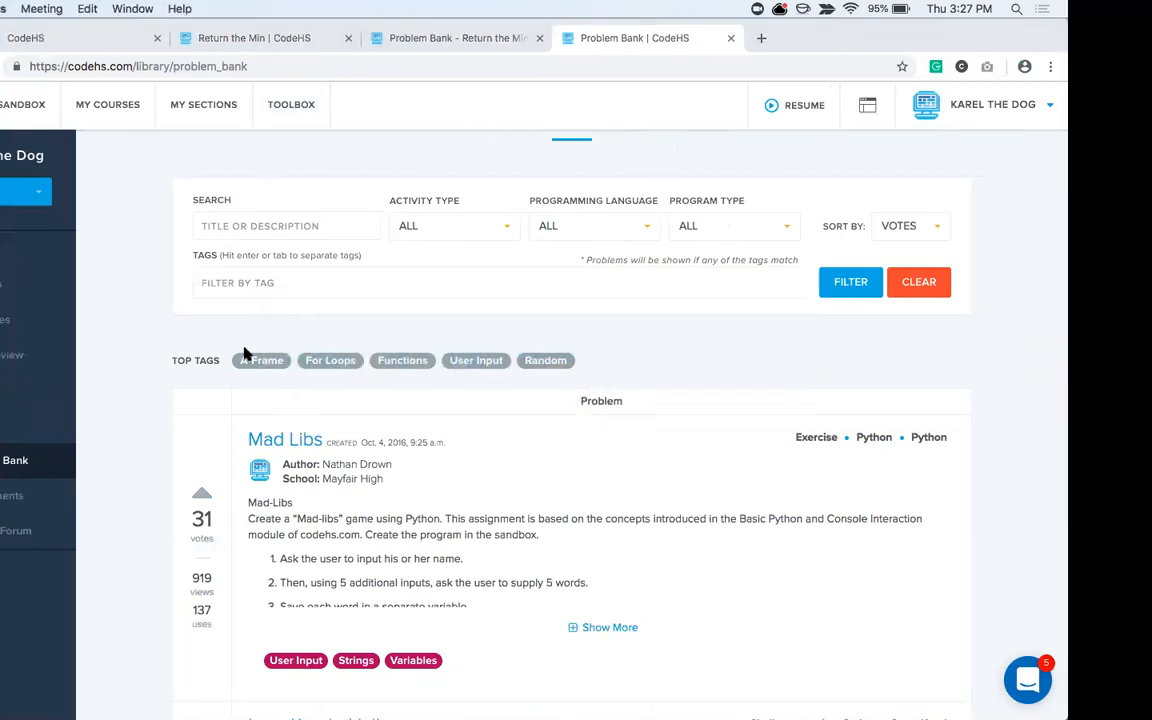